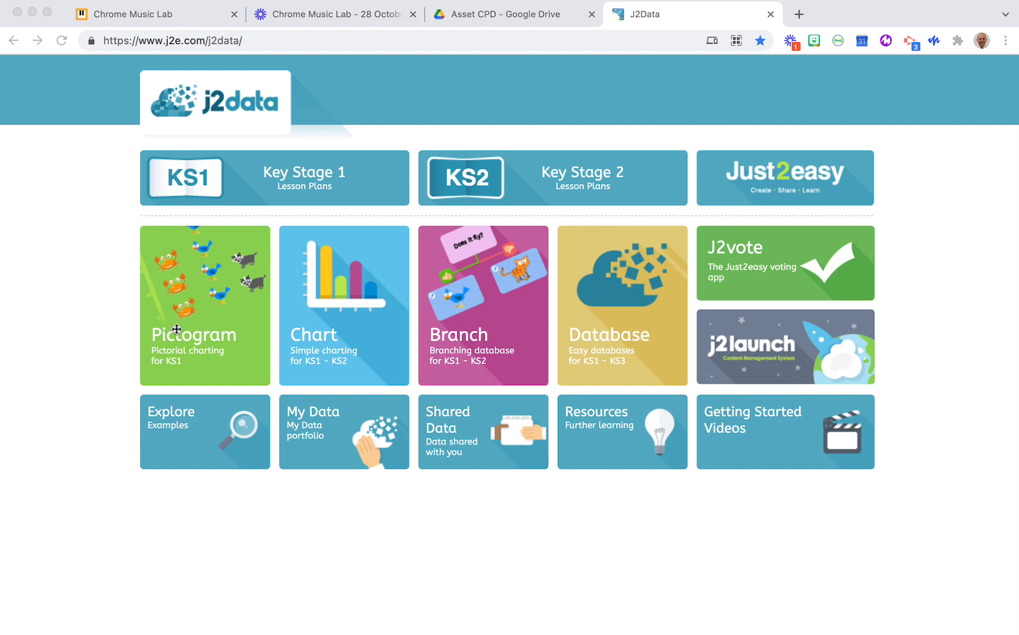
Open the Pictogram tool and start from the minibeasts template.
click(202, 325)
click(202, 323)
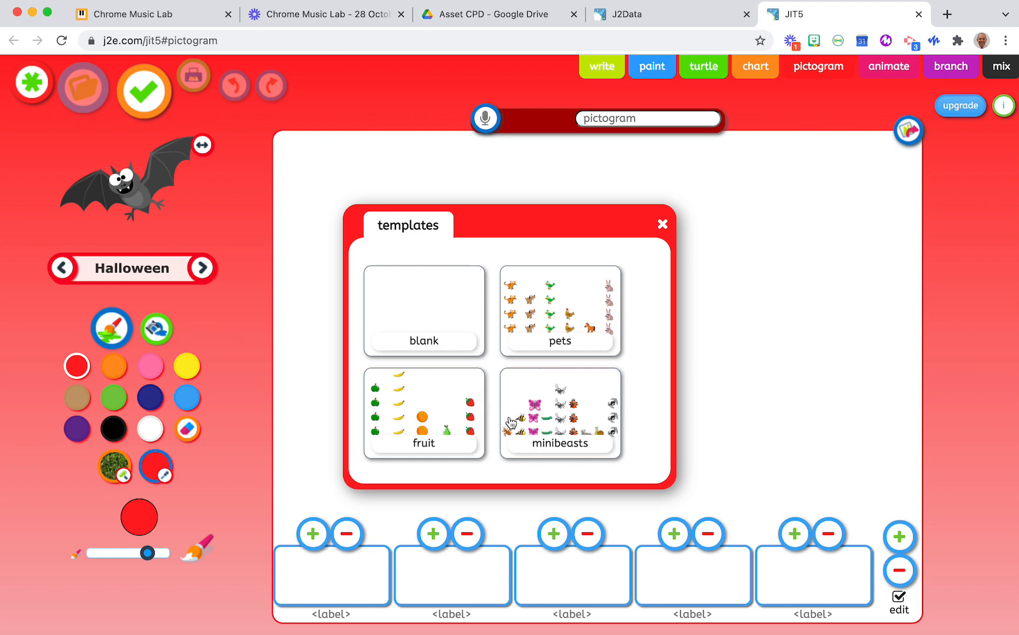
click(547, 412)
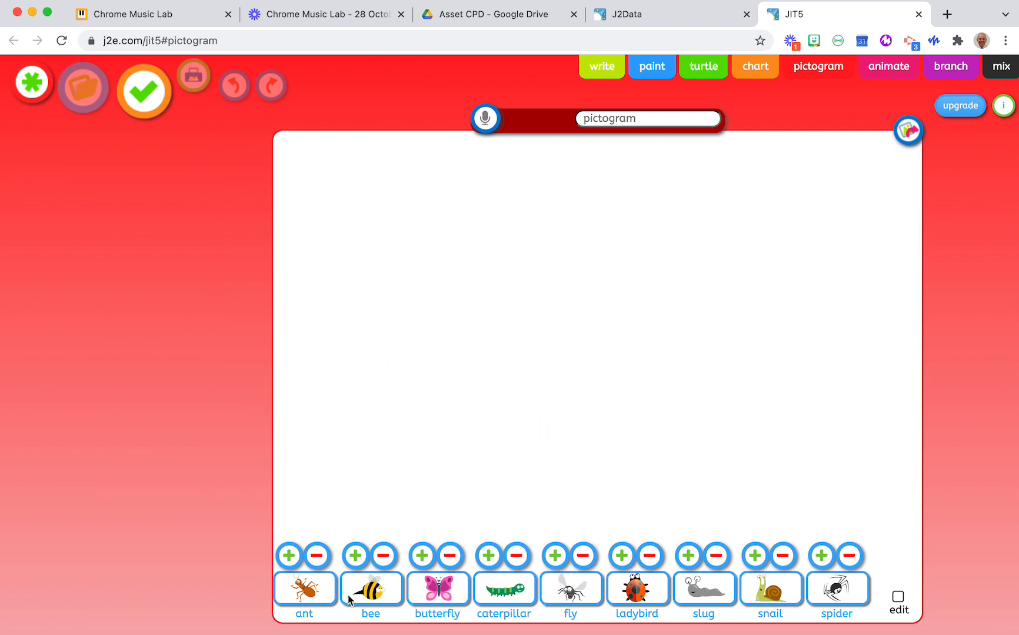
Add nine ants to the pictogram, and remove four of them to leave five.
double_click(288, 556)
click(287, 556)
click(287, 556)
click(287, 556)
click(287, 556)
click(287, 556)
click(288, 556)
click(288, 556)
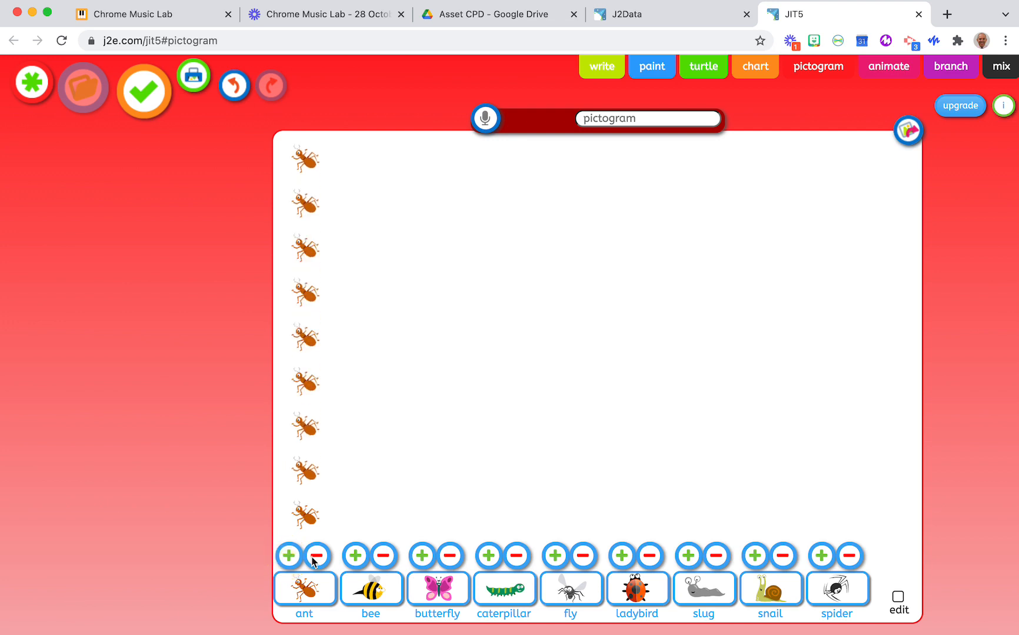
click(316, 559)
click(316, 559)
click(316, 559)
click(316, 558)
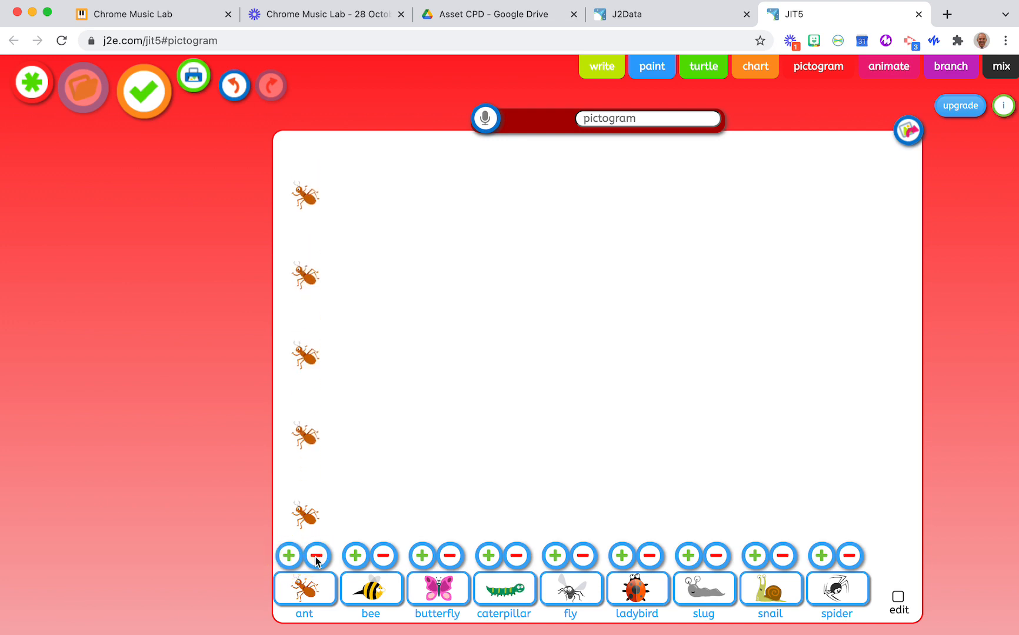
Add twelve bees to the bee column of the pictogram.
double_click(356, 558)
click(356, 557)
double_click(355, 557)
double_click(356, 557)
click(356, 557)
double_click(356, 557)
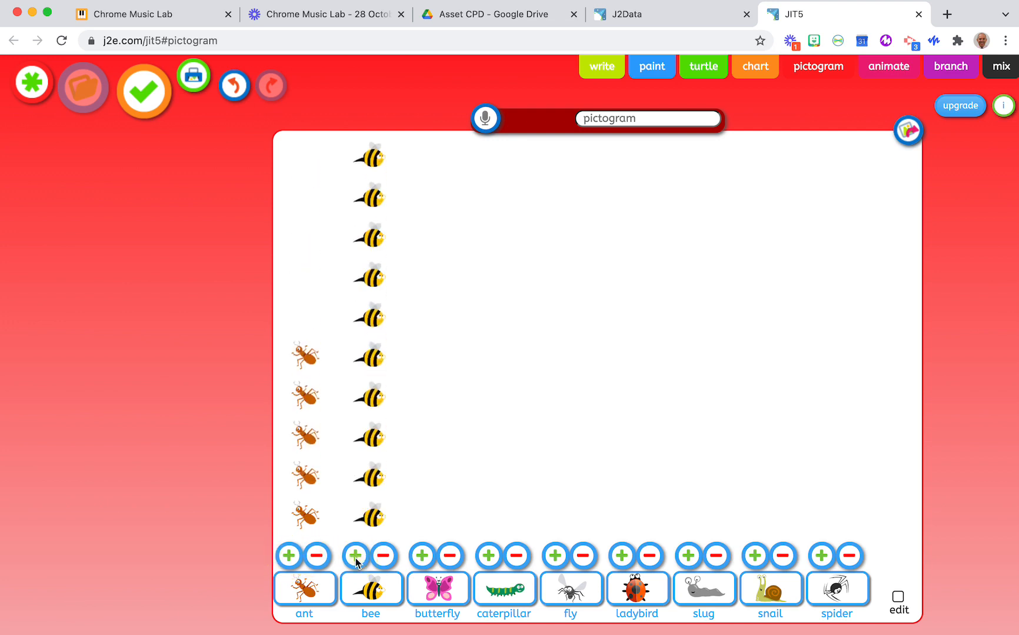
click(355, 557)
click(355, 557)
Fill the butterfly column of the pictogram with 18 butterflies.
click(419, 557)
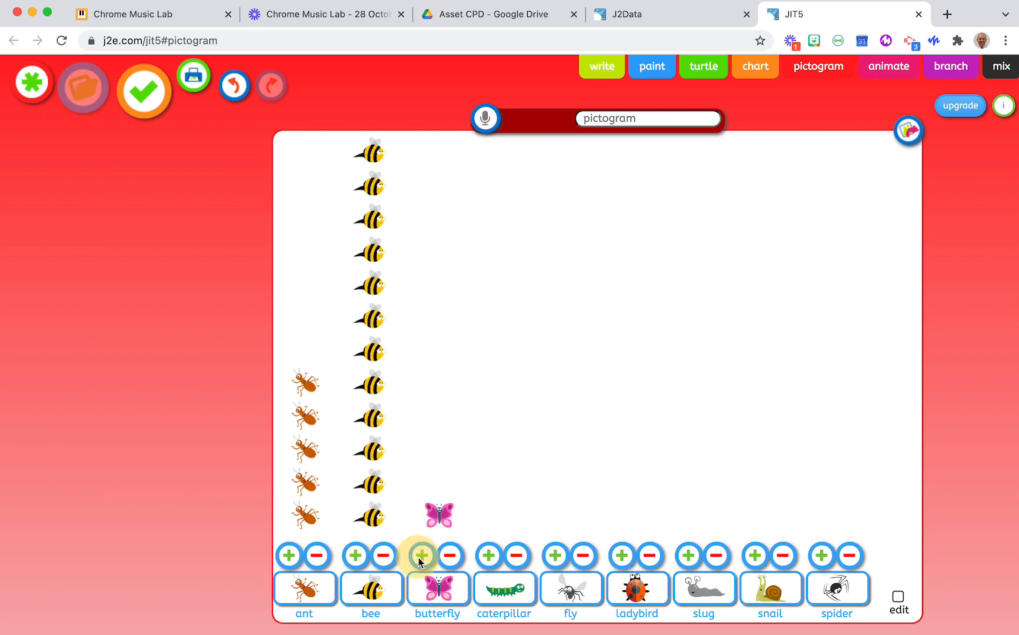
click(419, 557)
click(419, 556)
click(419, 556)
click(419, 557)
click(418, 556)
click(419, 557)
click(418, 557)
double_click(419, 556)
click(419, 557)
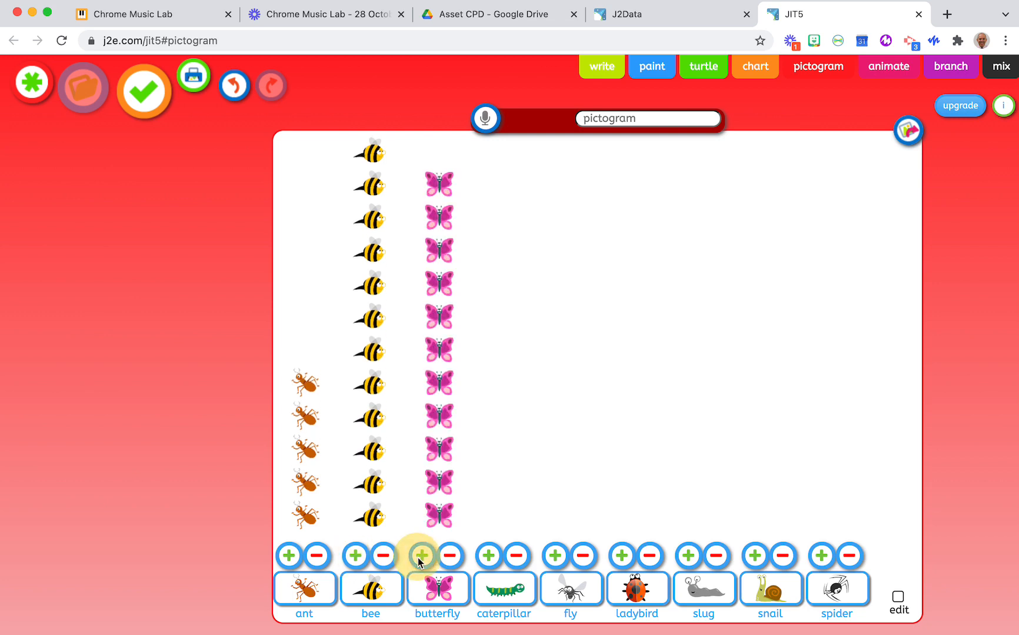
double_click(419, 557)
click(419, 556)
double_click(418, 557)
double_click(419, 557)
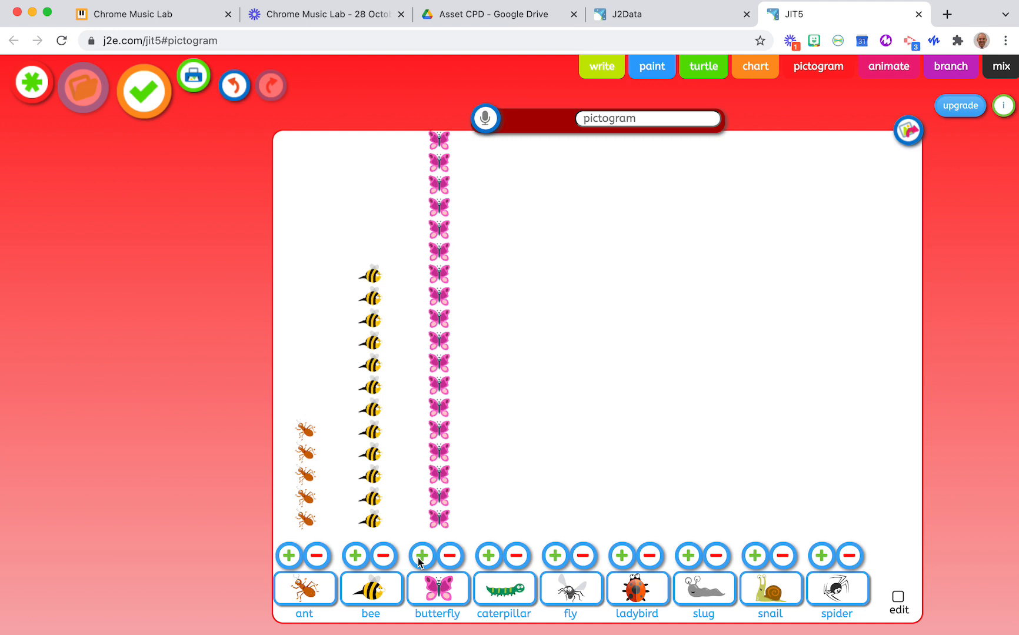
Add nine caterpillars to the caterpillar column.
click(491, 559)
click(491, 559)
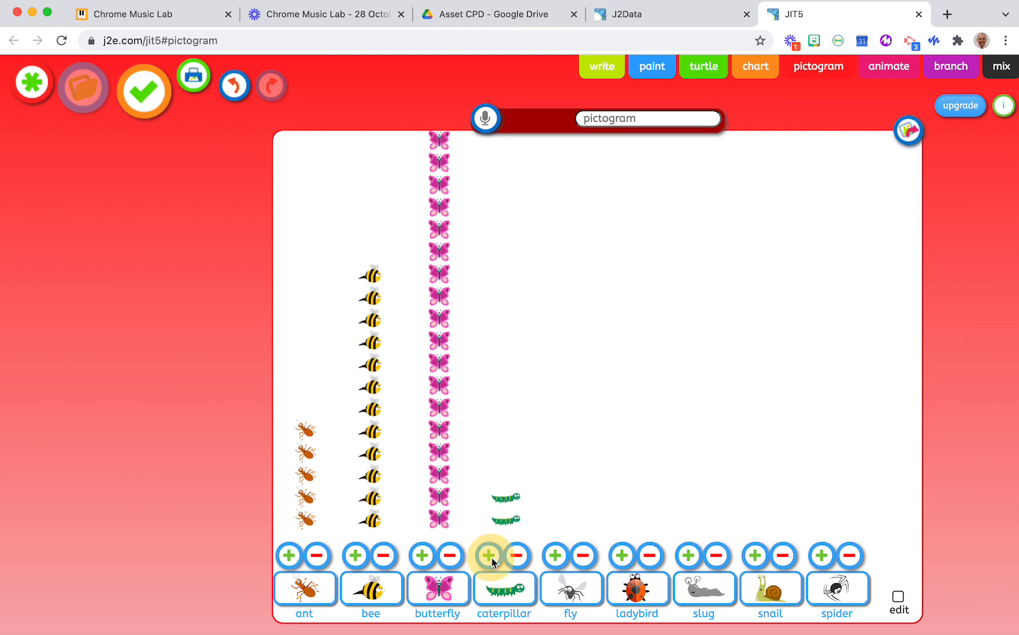
click(491, 558)
click(491, 558)
click(492, 559)
click(491, 559)
click(492, 558)
click(491, 558)
click(491, 558)
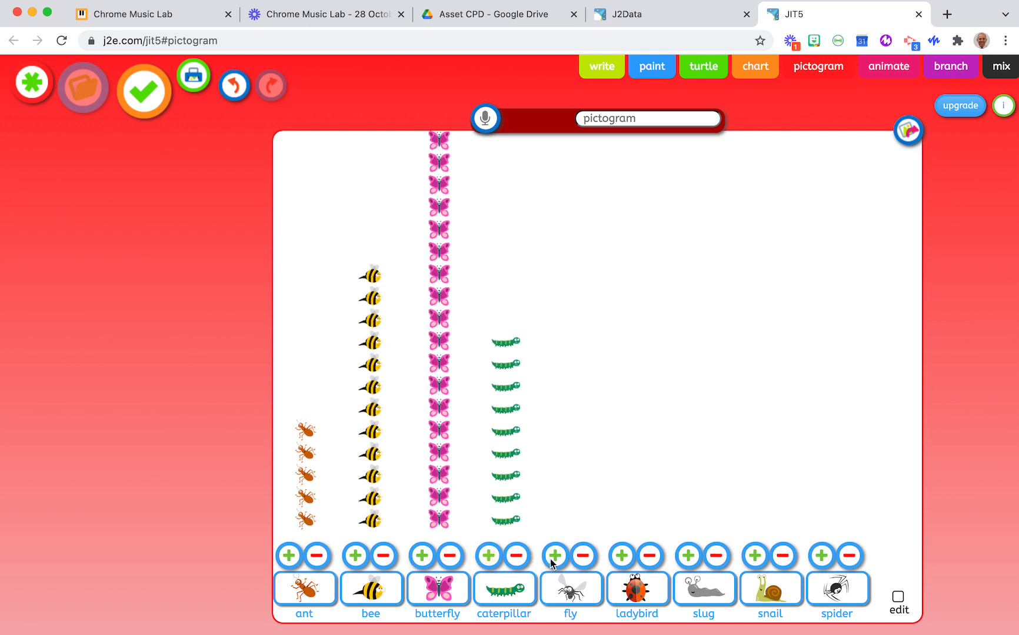
Add nine flies to the fly column.
click(551, 560)
click(551, 559)
click(551, 560)
click(551, 560)
click(551, 560)
click(551, 557)
click(552, 558)
click(551, 558)
click(551, 558)
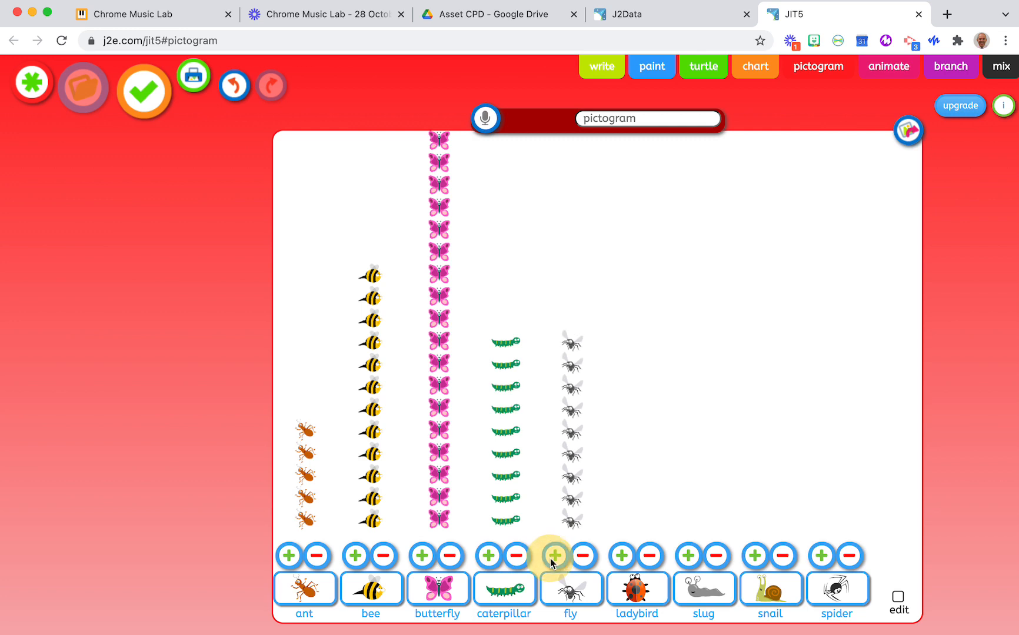
Add three ladybirds to the ladybird column.
click(623, 557)
click(624, 557)
click(623, 557)
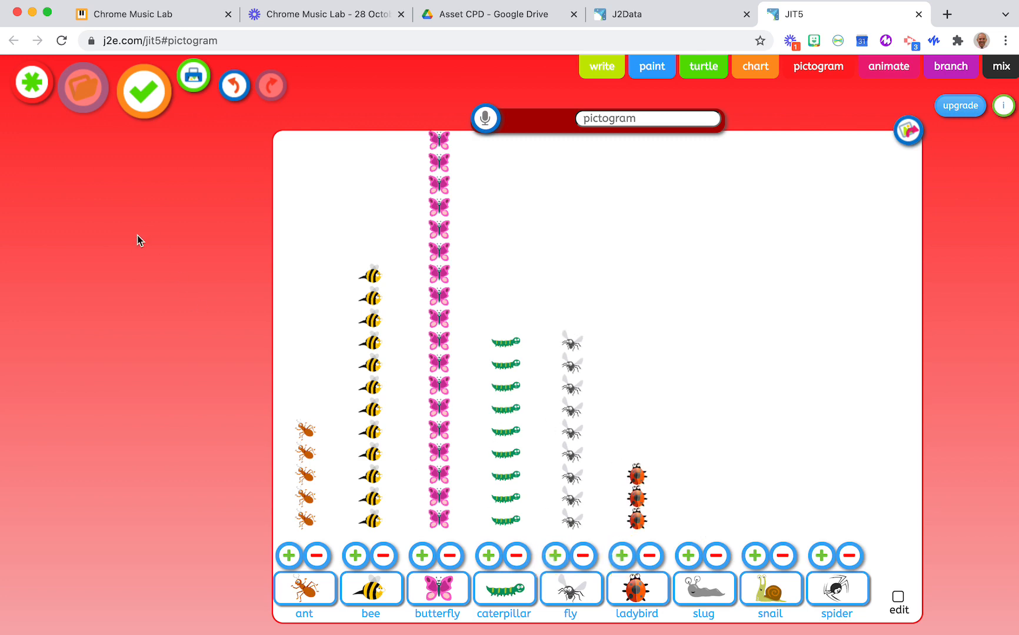
Start a new pictogram from the blank template, discarding the minibeasts changes.
click(32, 87)
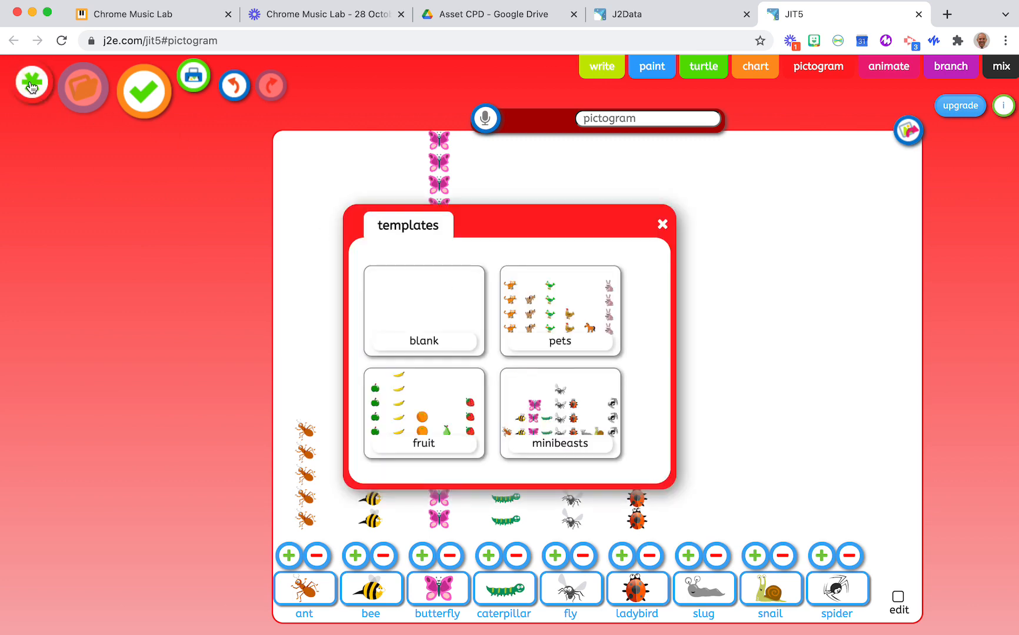
click(427, 310)
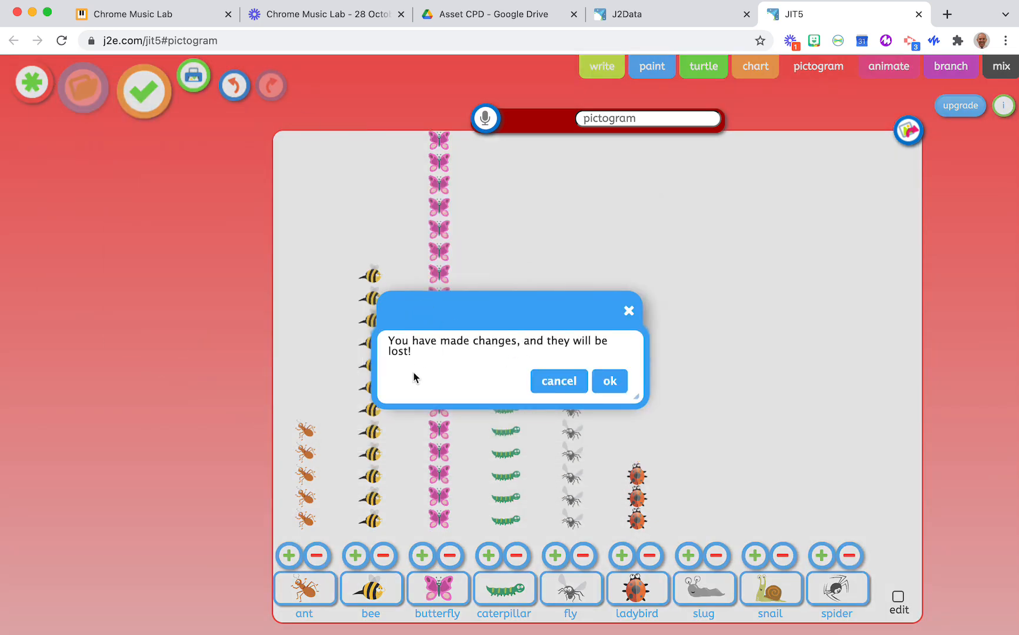
click(610, 382)
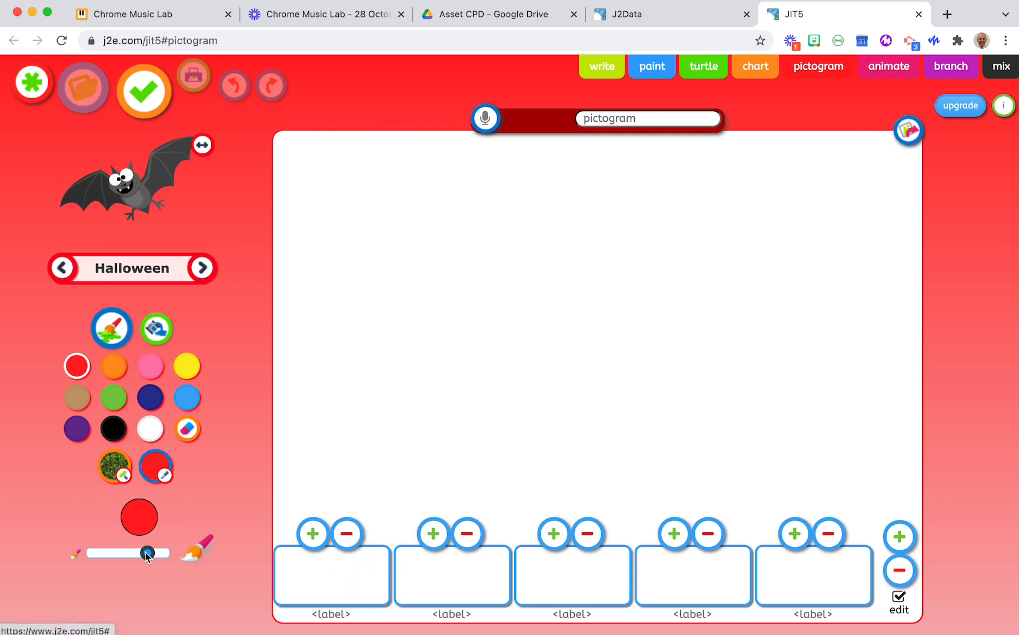
With the thinnest red brush, draw a square, triangle, circle and rectangle in the first four category boxes.
drag(147, 553, 87, 553)
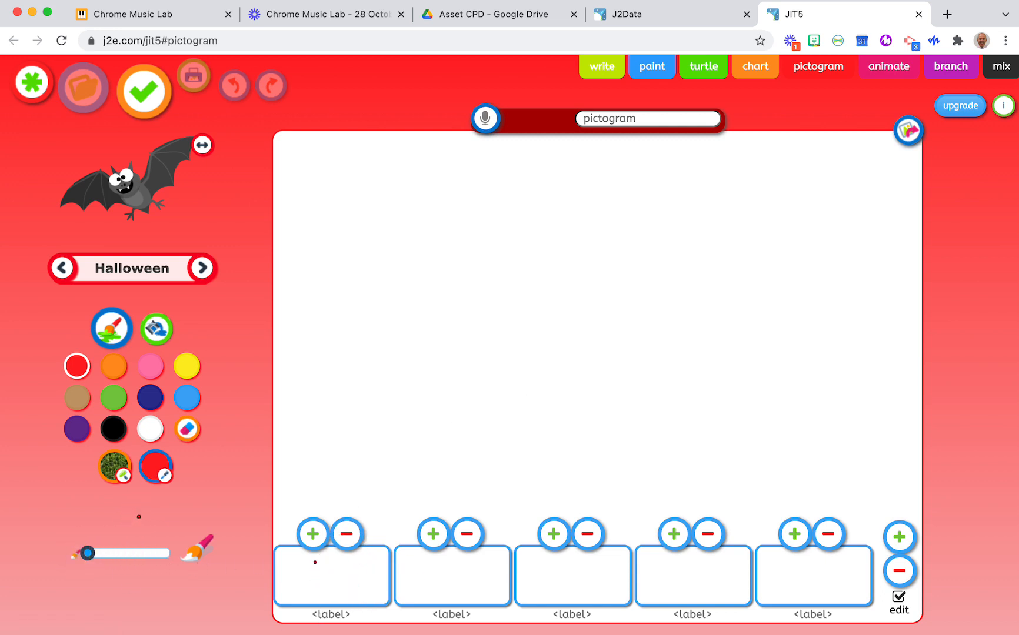
mouse_move(317, 563)
mouse_down()
mouse_move(316, 579)
mouse_move(335, 586)
mouse_move(343, 560)
mouse_move(315, 562)
mouse_up()
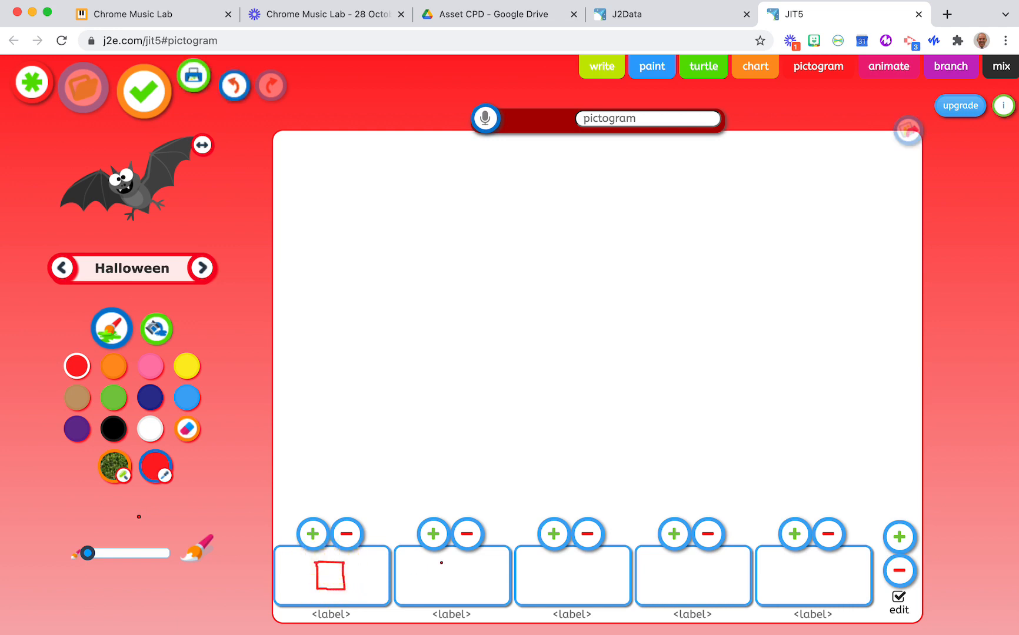
mouse_move(443, 563)
mouse_down()
mouse_move(430, 587)
mouse_move(460, 588)
mouse_move(442, 564)
mouse_up()
mouse_move(564, 564)
mouse_down()
mouse_move(550, 579)
mouse_move(580, 573)
mouse_move(554, 568)
mouse_up()
mouse_move(674, 562)
mouse_down()
mouse_move(675, 581)
mouse_move(721, 584)
mouse_move(727, 567)
mouse_move(675, 565)
mouse_up()
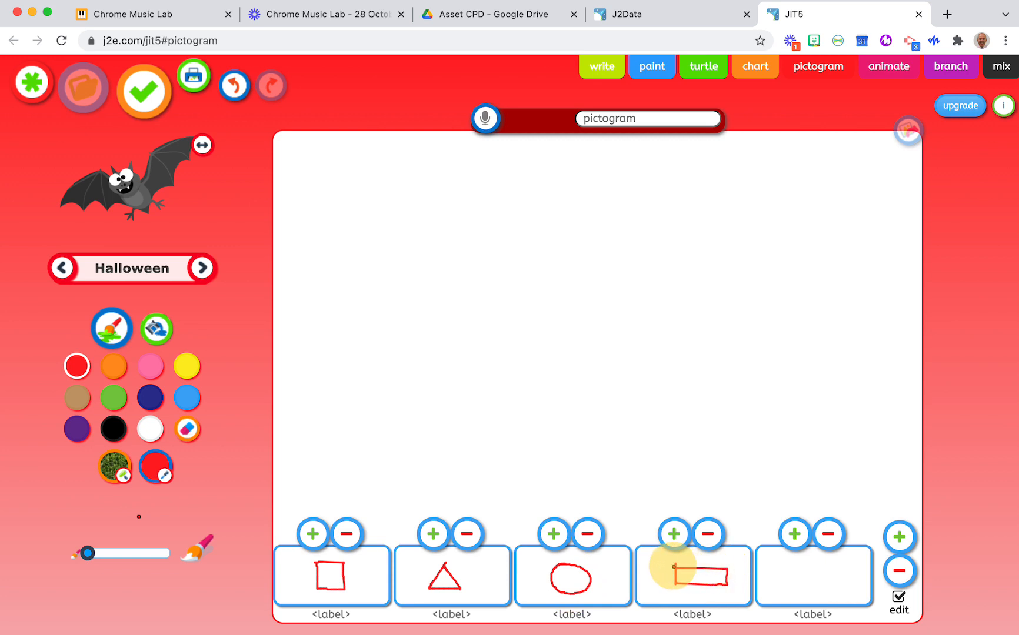
Add six squares to the first column of the pictogram.
click(308, 535)
click(309, 536)
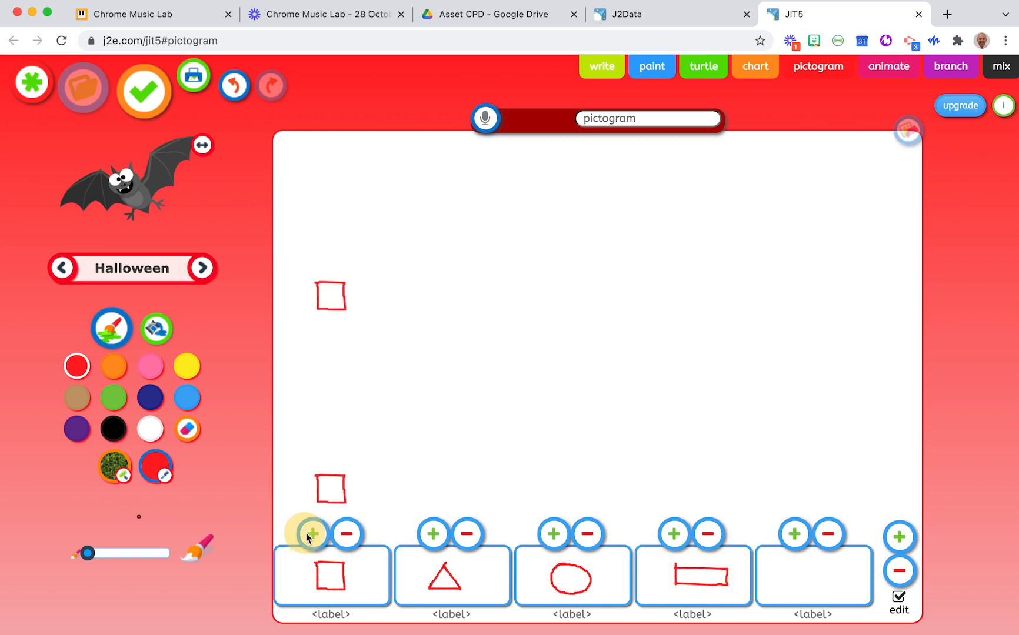
click(309, 535)
click(309, 535)
click(308, 535)
click(308, 536)
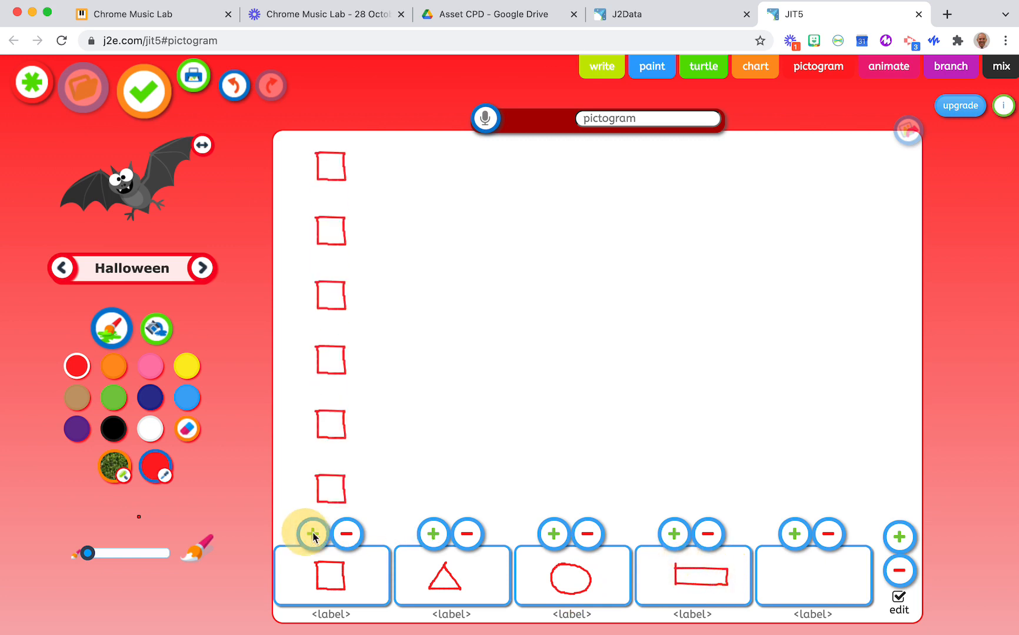
Add four triangles to the second column of the pictogram.
click(433, 534)
click(433, 535)
click(433, 534)
click(433, 534)
Add seven circles to the third column of the pictogram.
click(559, 540)
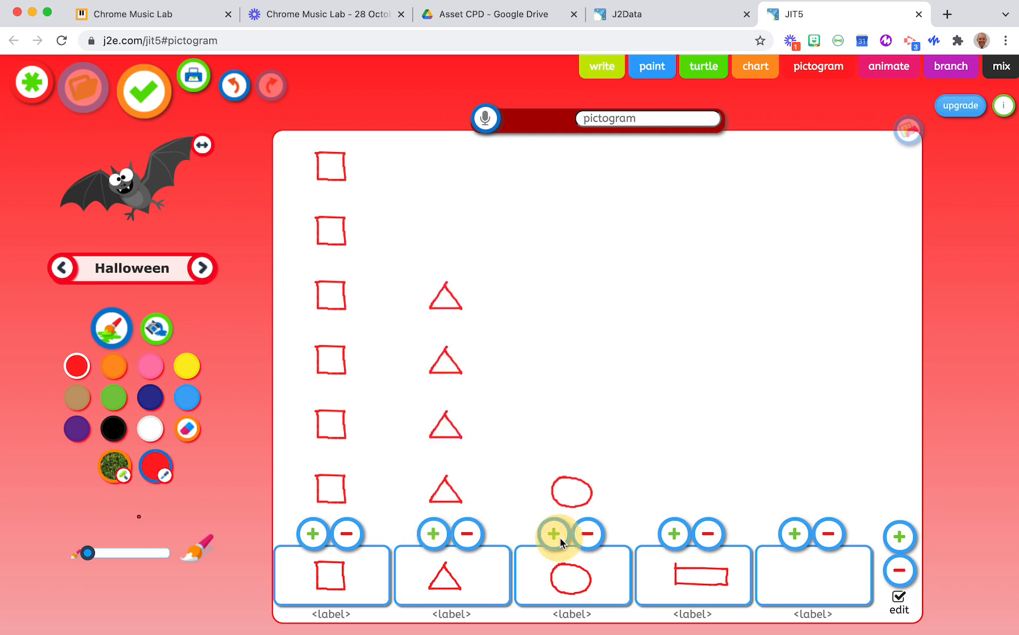
click(560, 540)
click(559, 540)
click(559, 540)
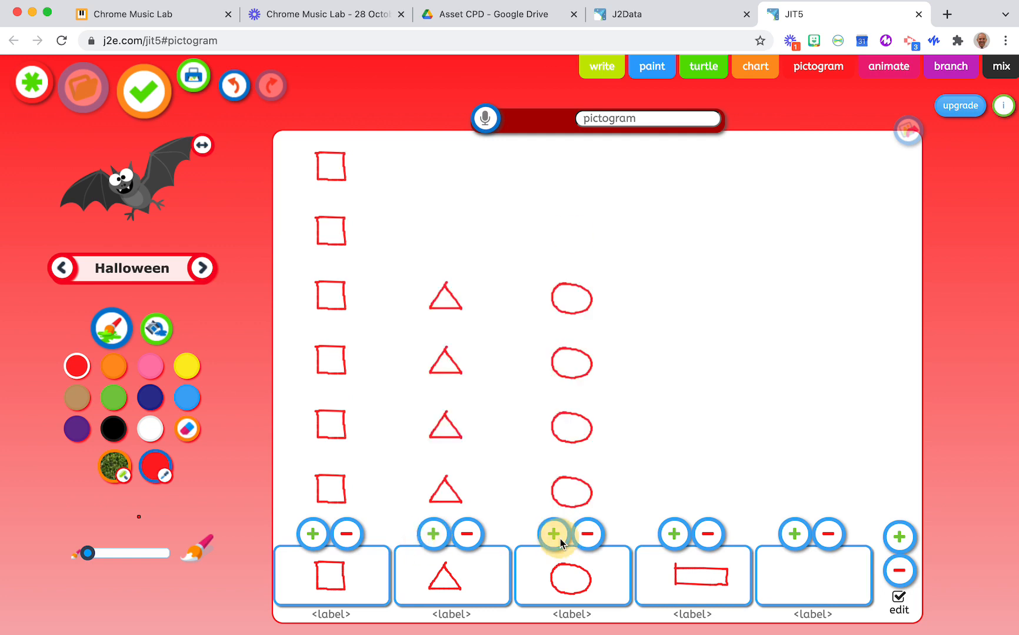
click(560, 541)
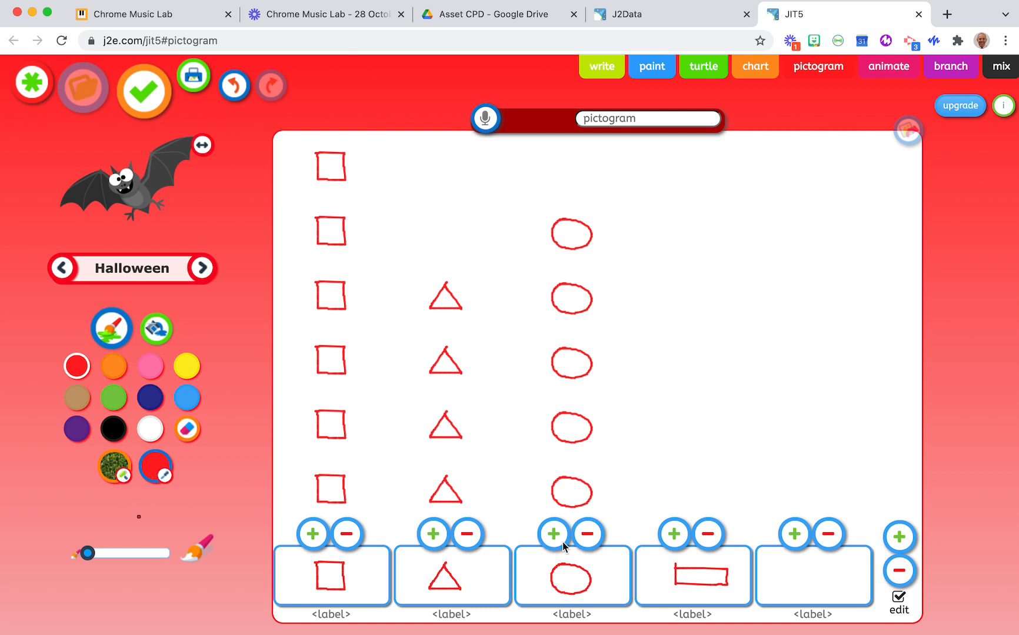
click(559, 540)
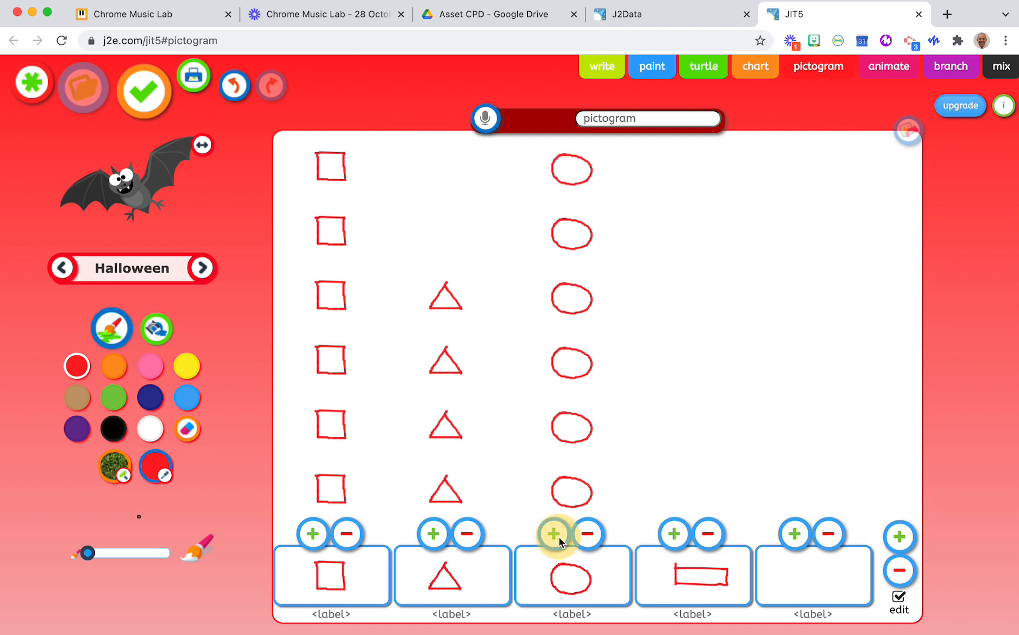
click(560, 540)
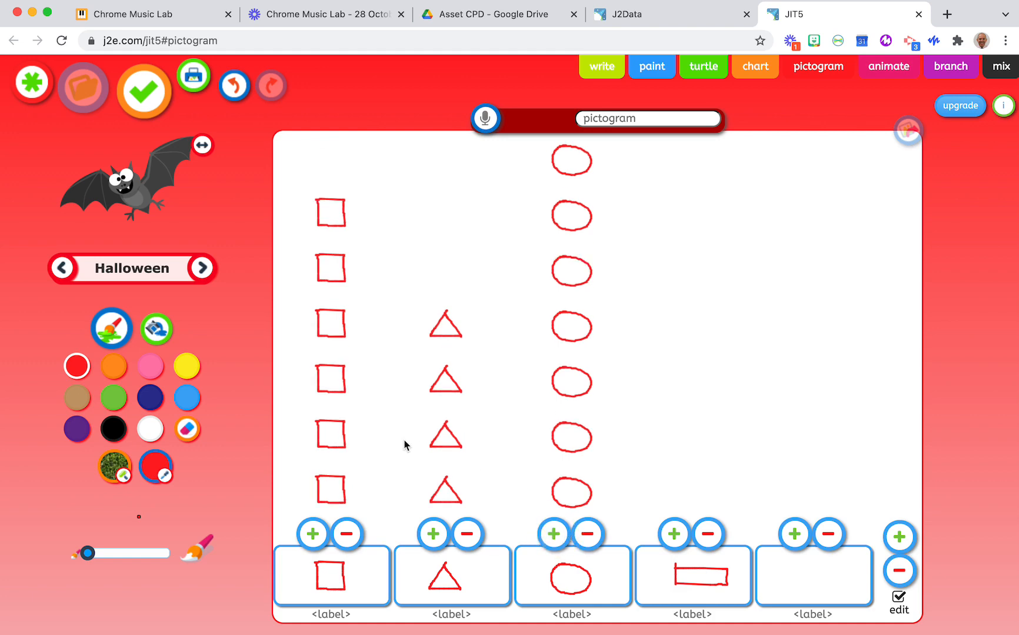
Browse the picture library to the Animals category and place the lion in the empty fifth category box.
mouse_move(405, 444)
click(200, 270)
click(200, 270)
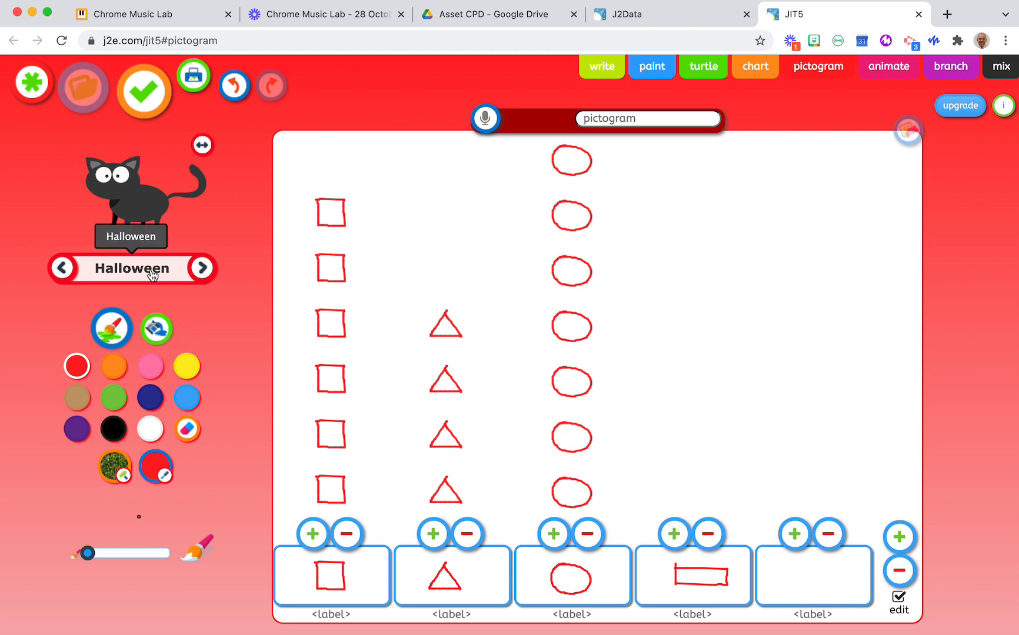
click(153, 273)
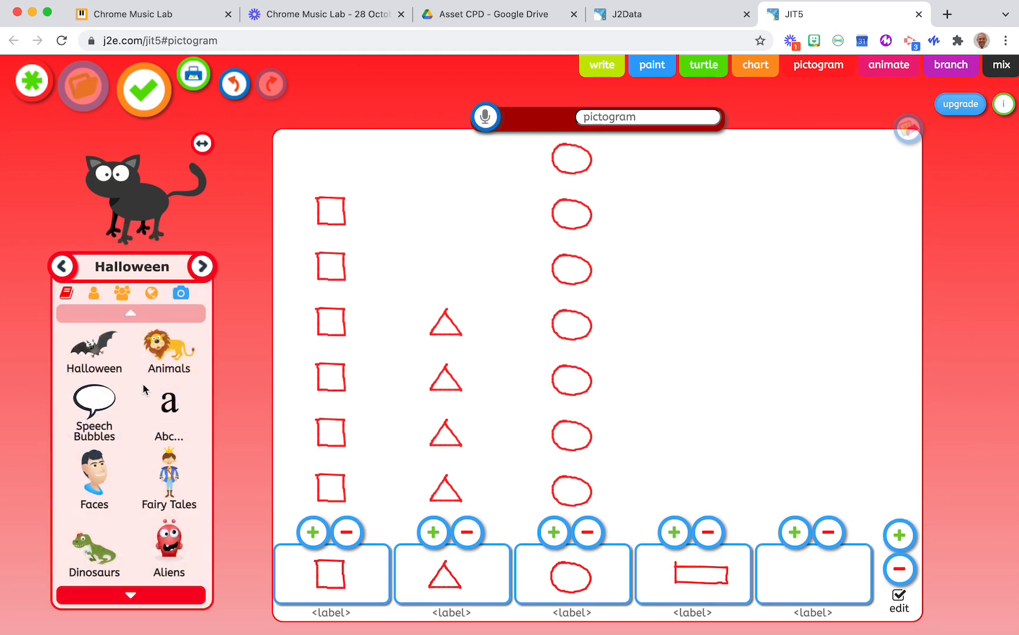
click(171, 355)
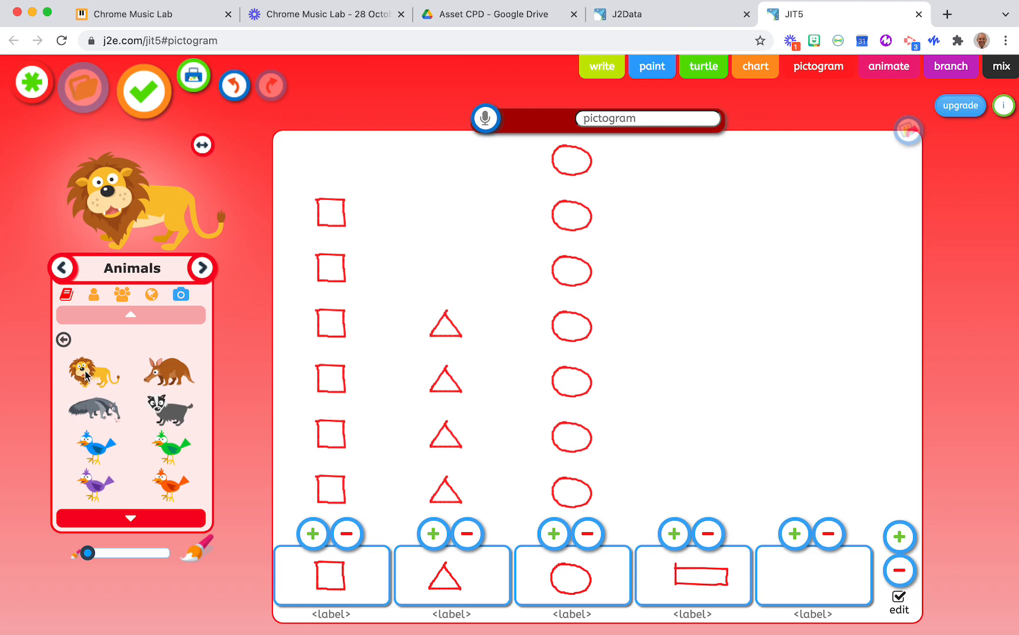
drag(85, 375, 825, 567)
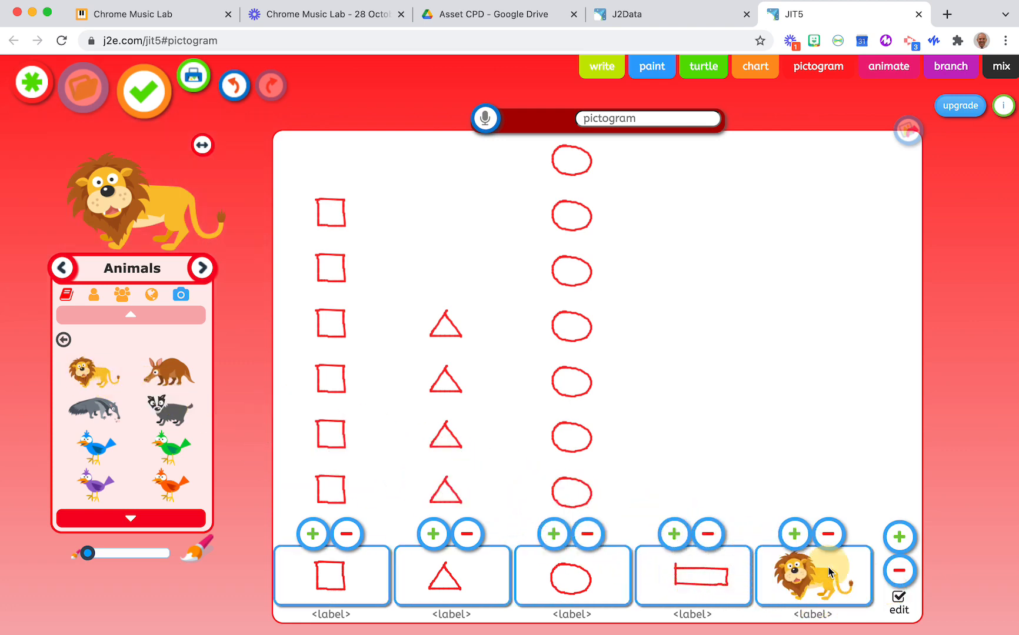
Add four lions to the fifth column of the pictogram.
click(796, 535)
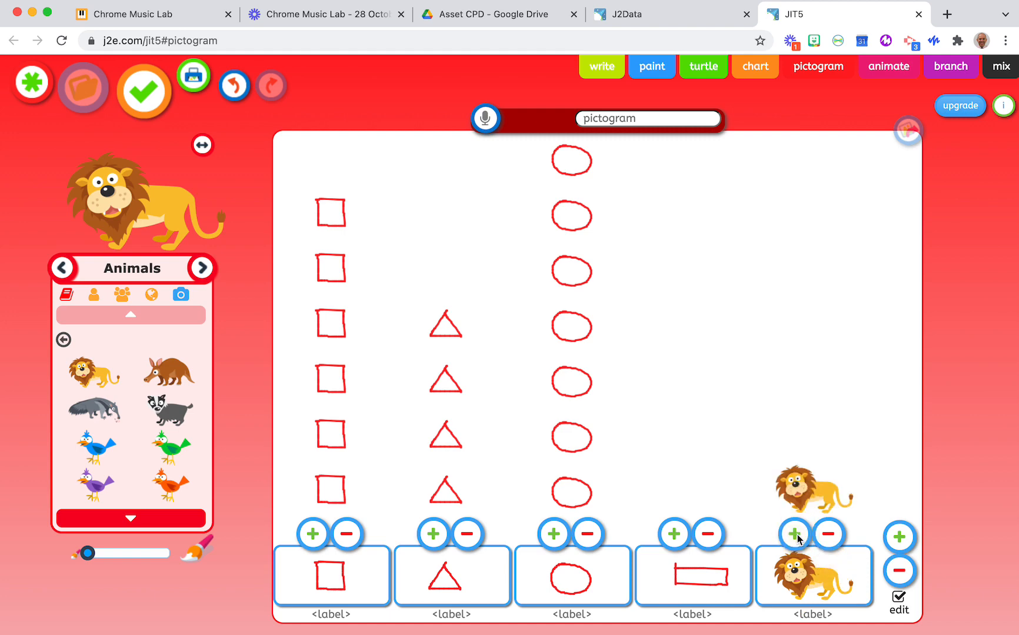
click(796, 535)
click(796, 536)
click(795, 535)
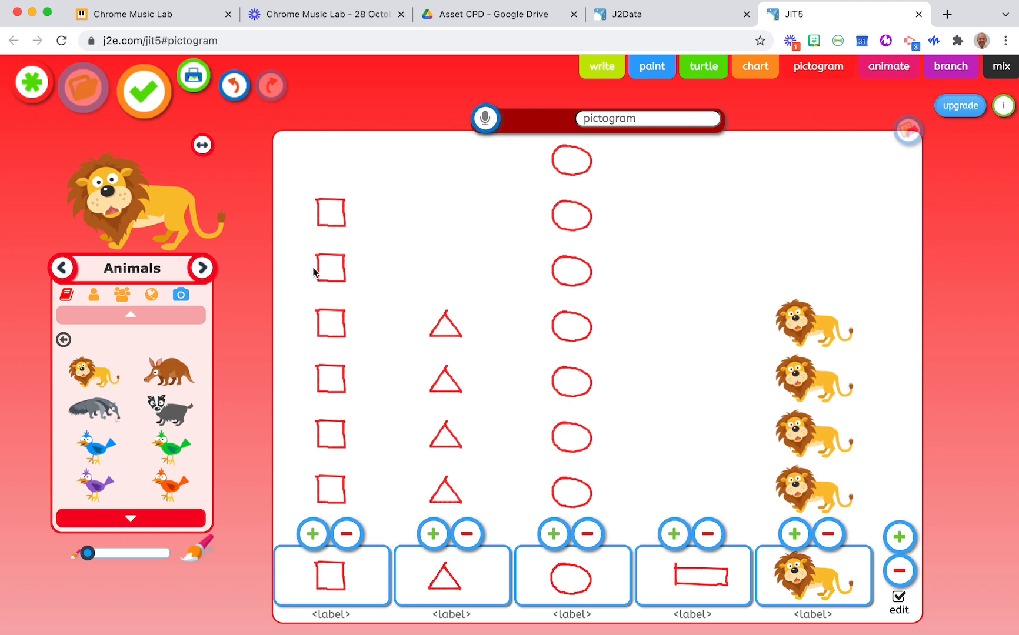
Switch to the chart tool and start from the days template.
mouse_move(313, 270)
click(757, 68)
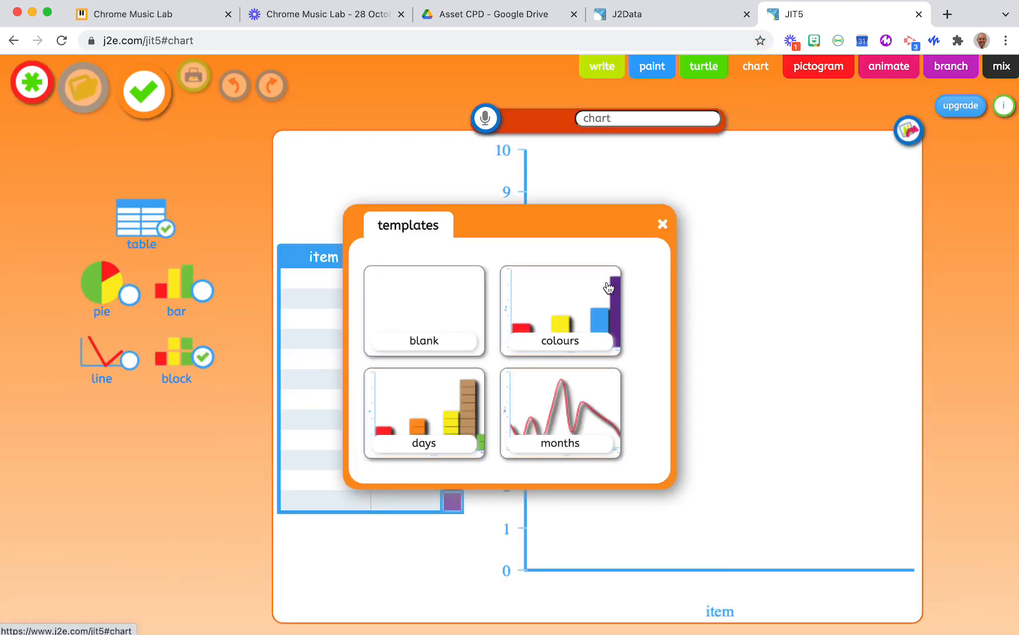
click(406, 429)
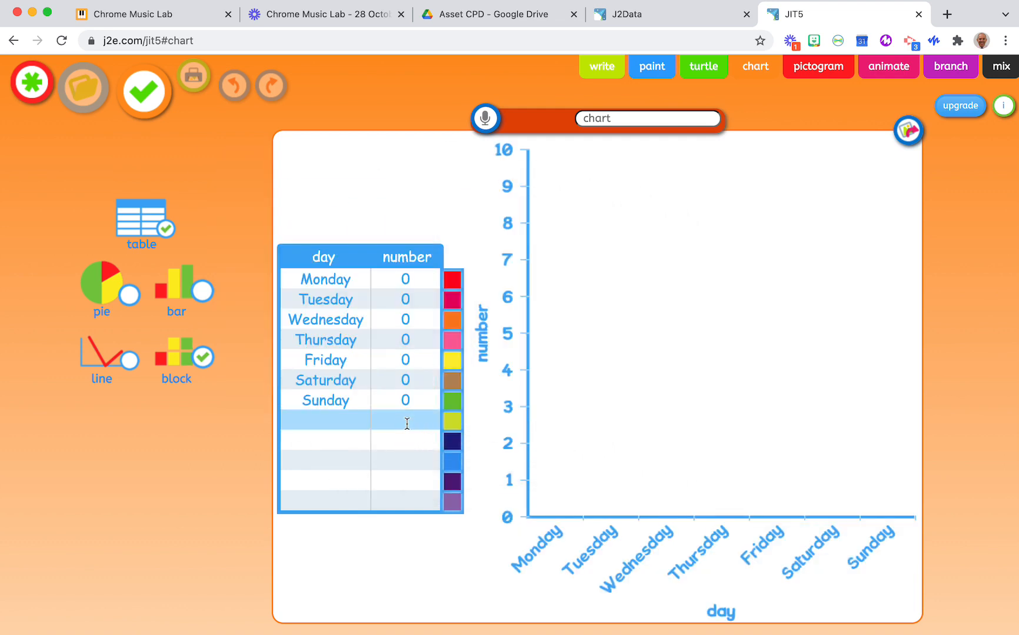
Set Monday's number to 3 in the chart's data table.
click(413, 281)
text(3)
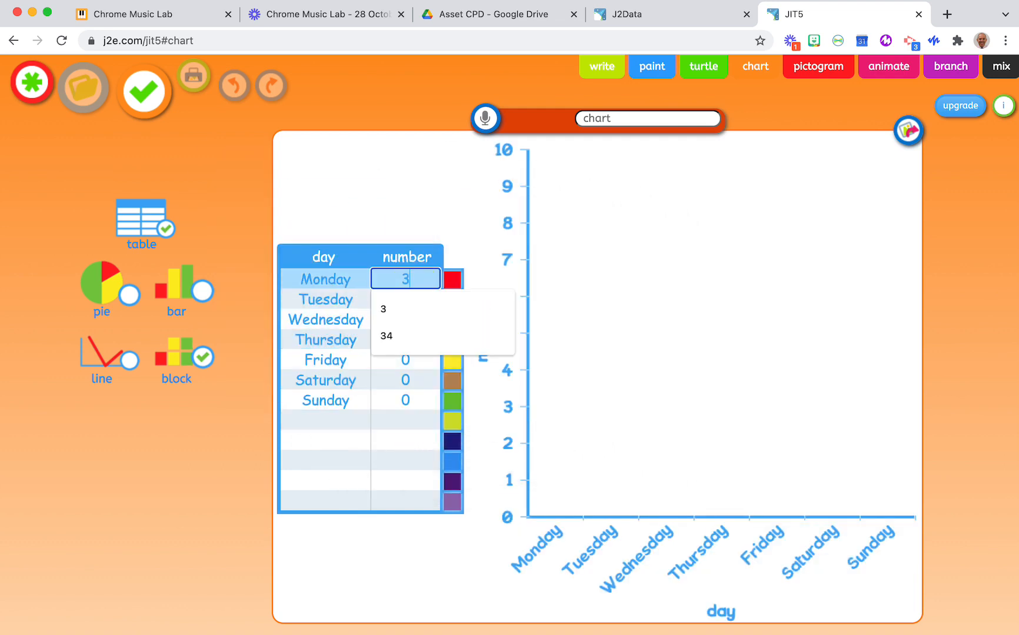
key(Return)
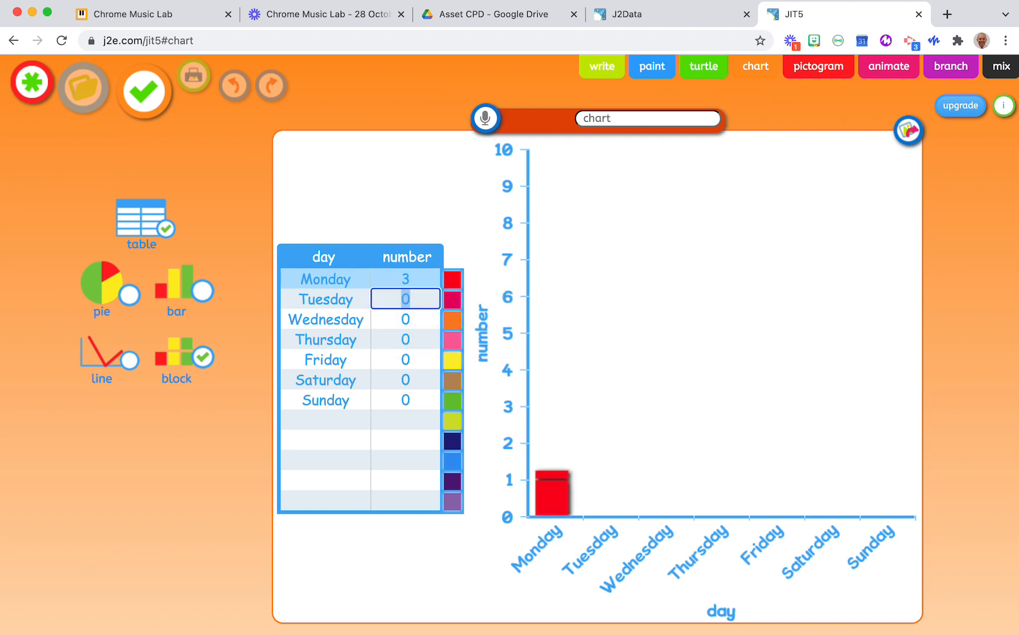
Fill in the remaining day numbers: Tuesday 4, Wednesday 1, Thursday 6, Friday 7, Saturday 3 and Sunday 6.
text(4)
key(Return)
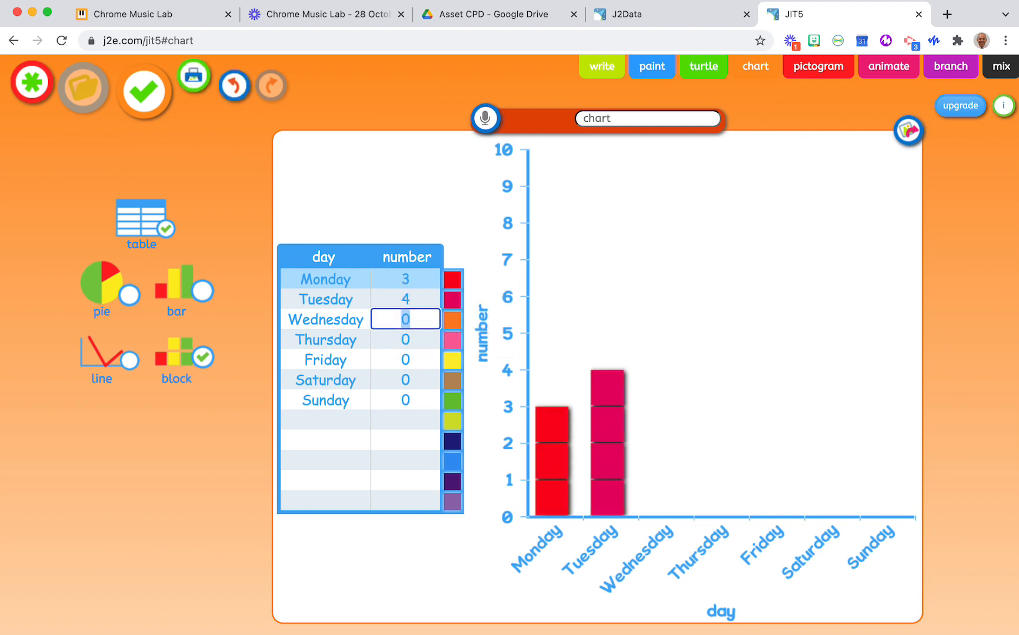
text(1)
key(Return)
key(Return)
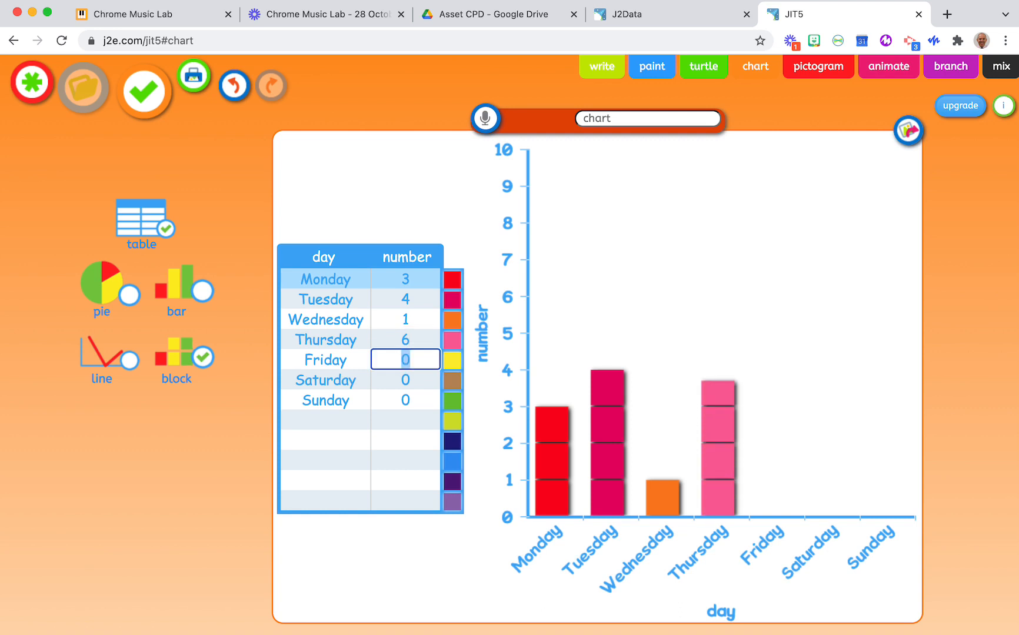
text(7)
key(Return)
text(3)
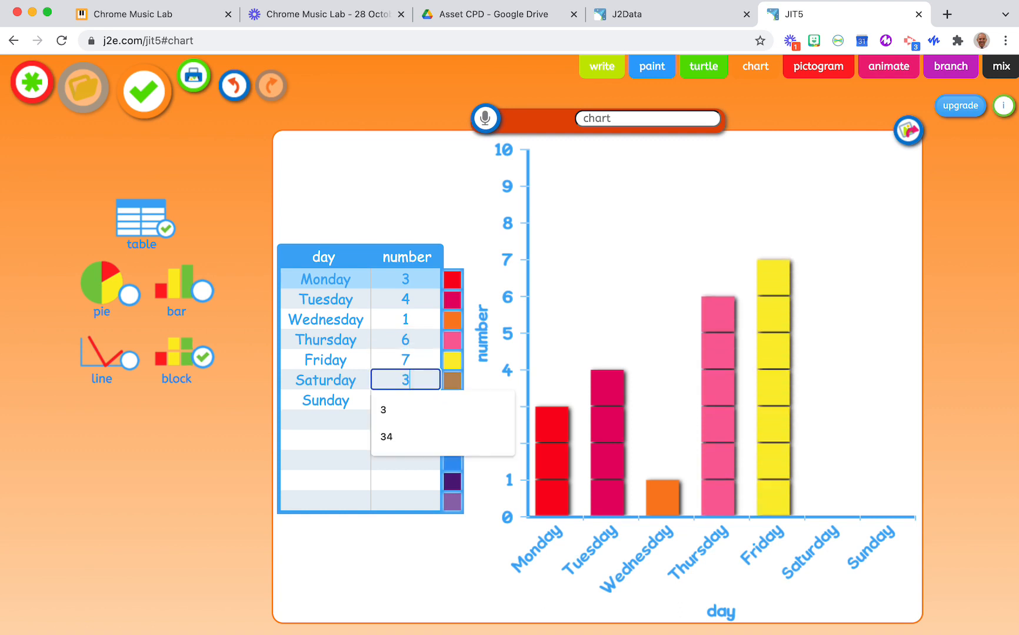
key(Return)
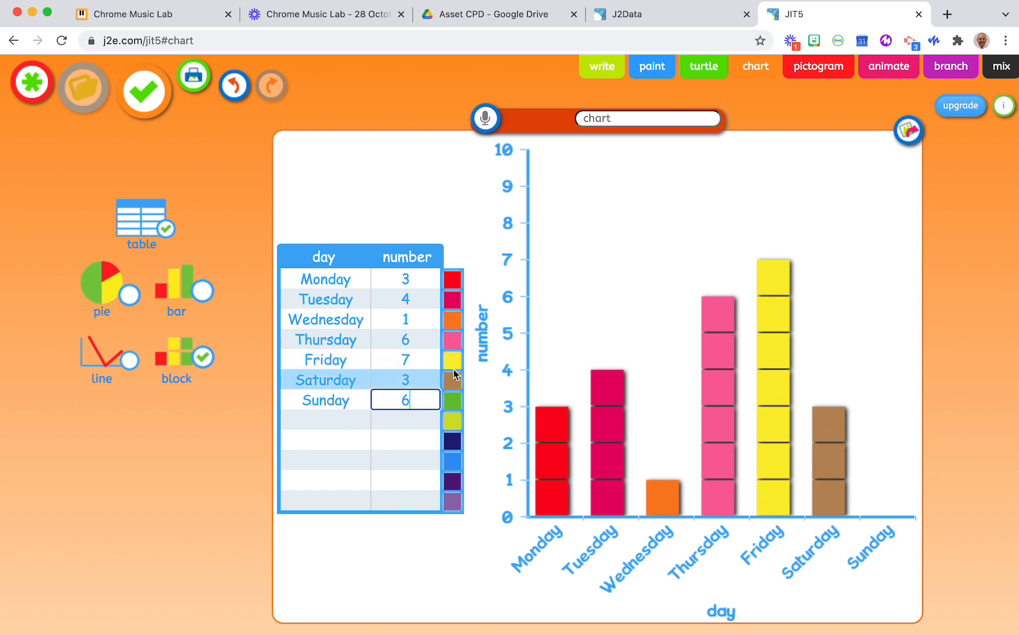
Show the day data as bar, pie and line charts alongside the block chart.
click(203, 294)
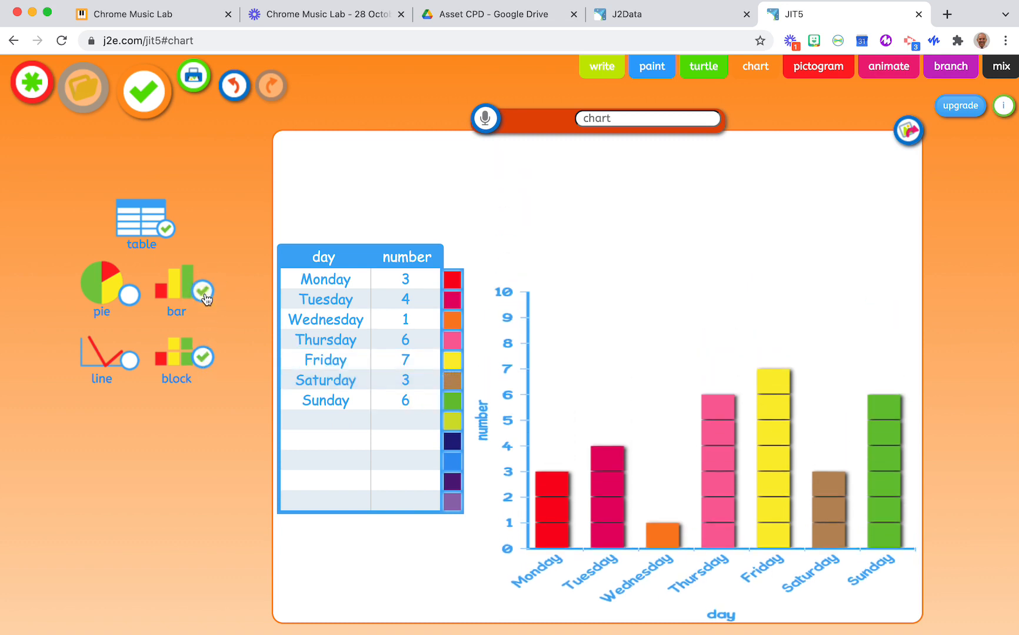
click(129, 297)
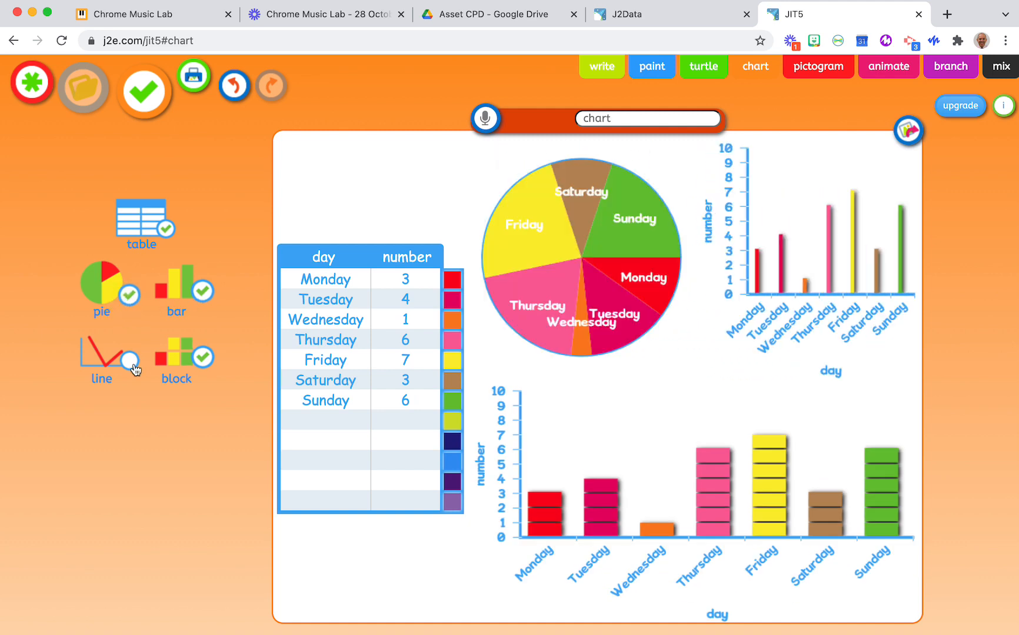
click(130, 361)
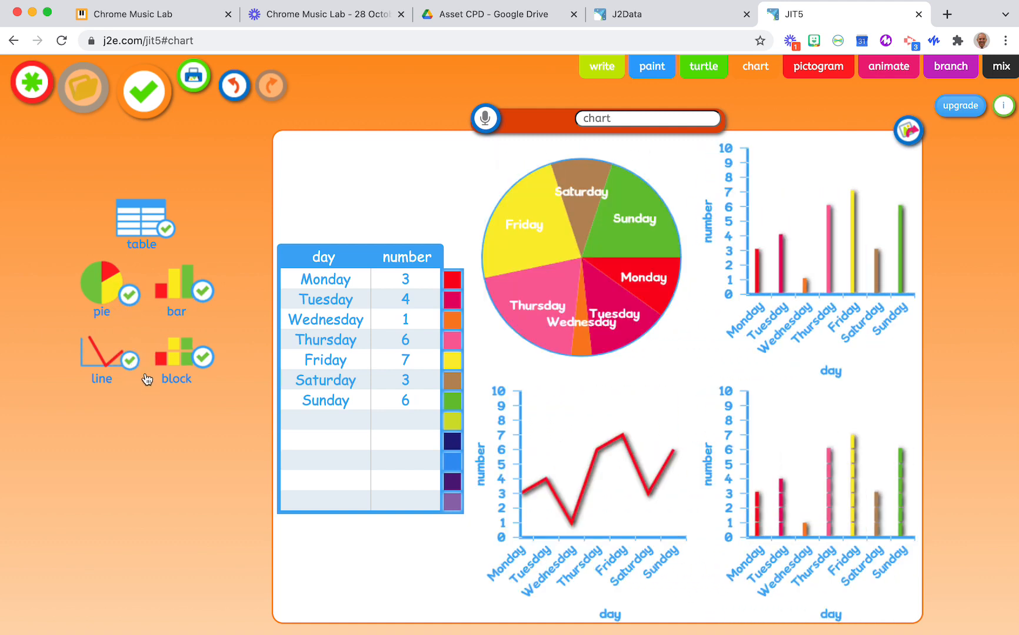
Set Friday's number to 12 and hide the data table so only the charts are shown.
click(418, 361)
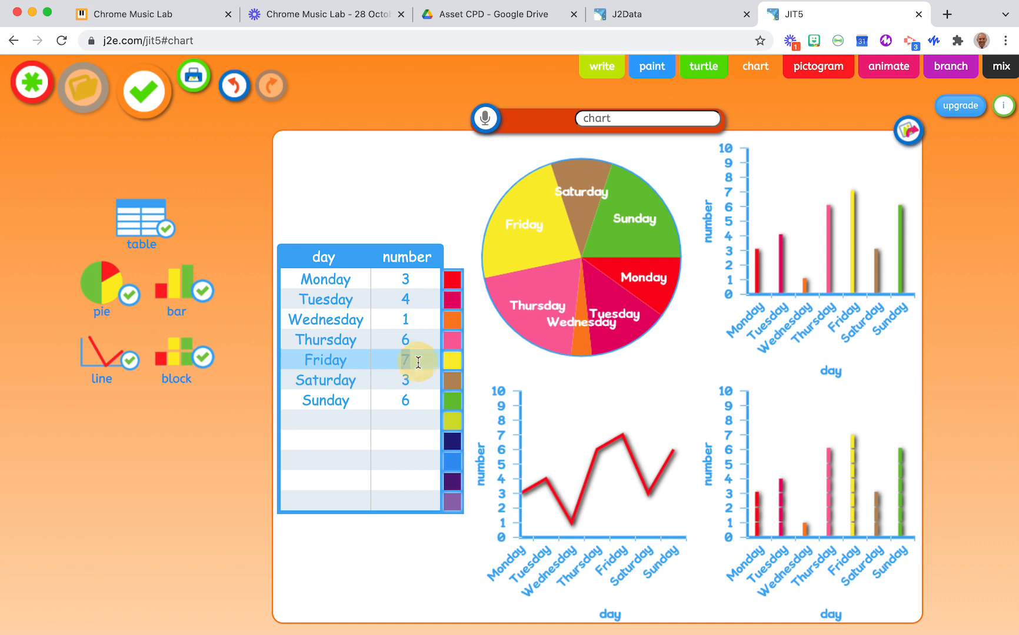
text(12)
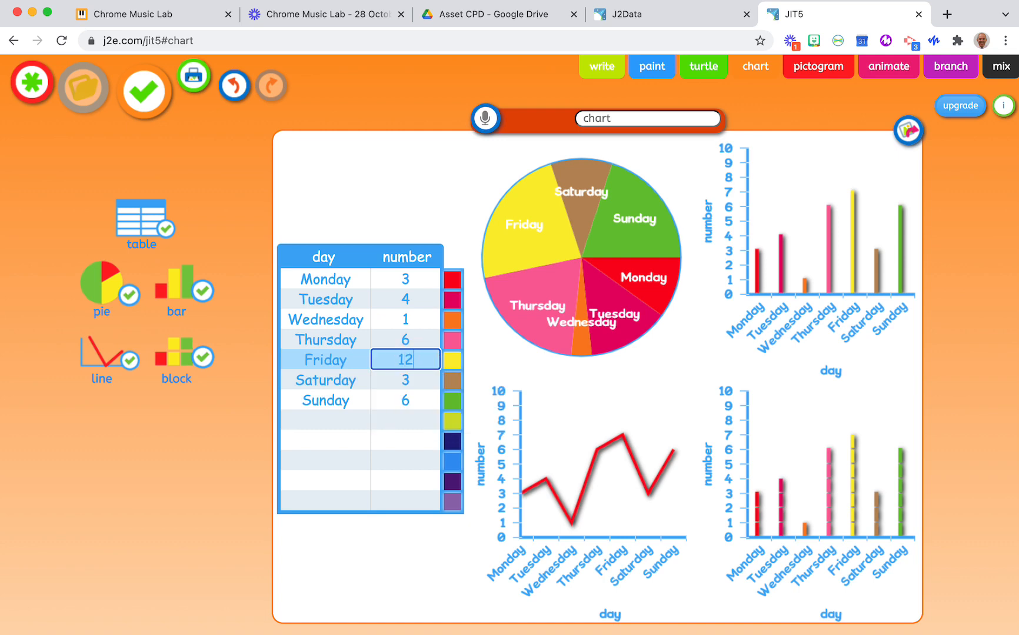
key(Return)
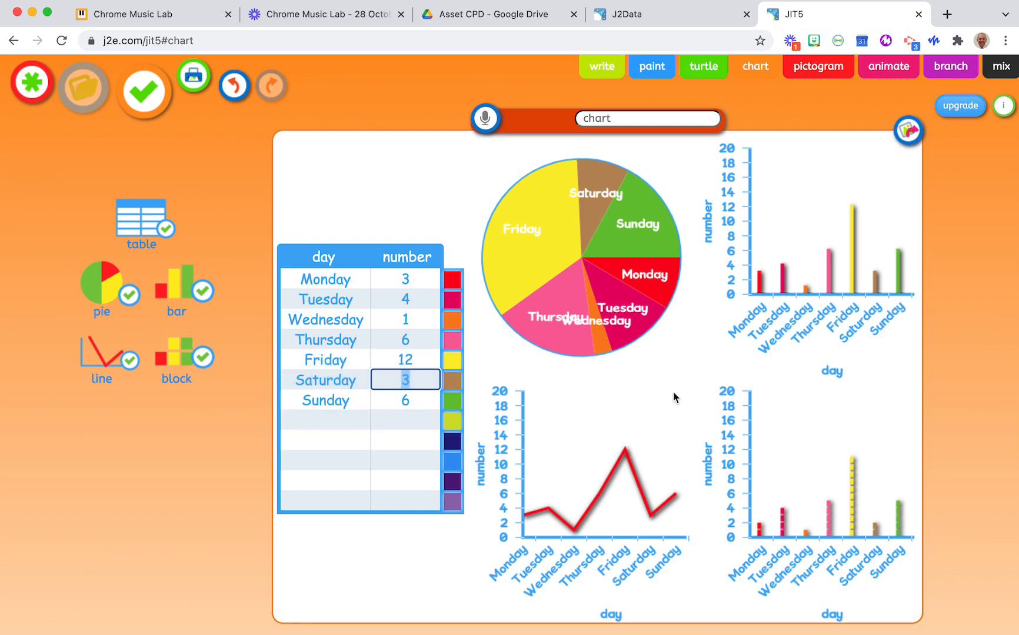
click(169, 233)
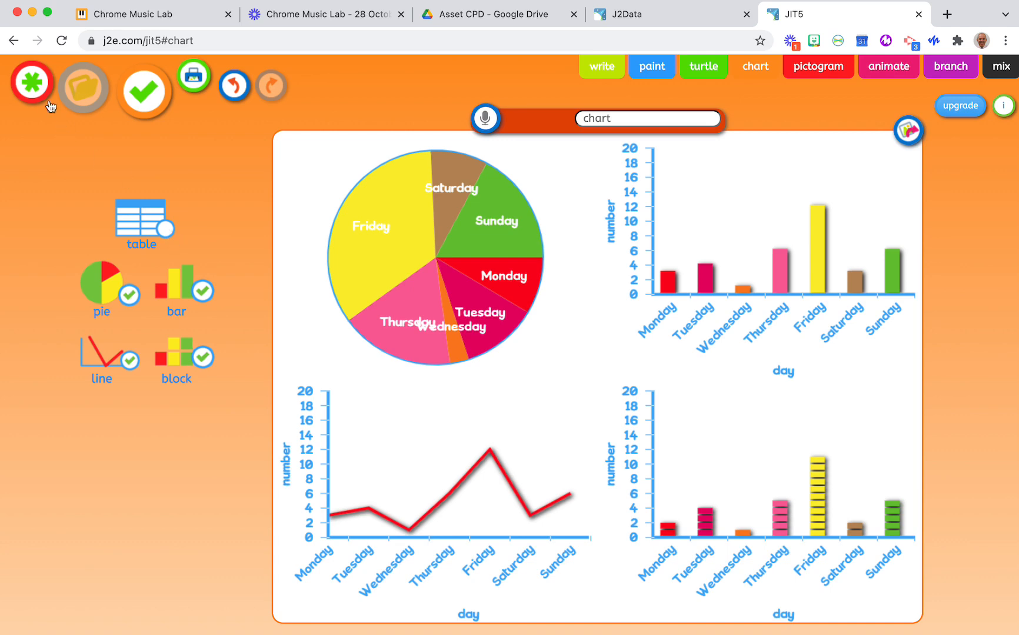
Start a new chart from the blank template, discarding the changes to the days chart.
click(34, 85)
click(413, 314)
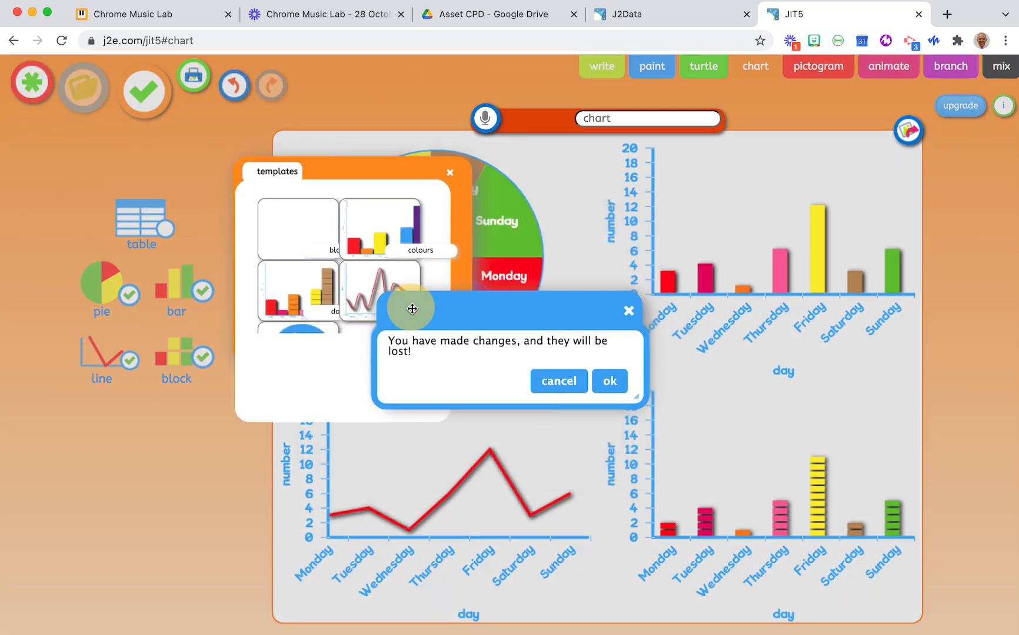
click(610, 383)
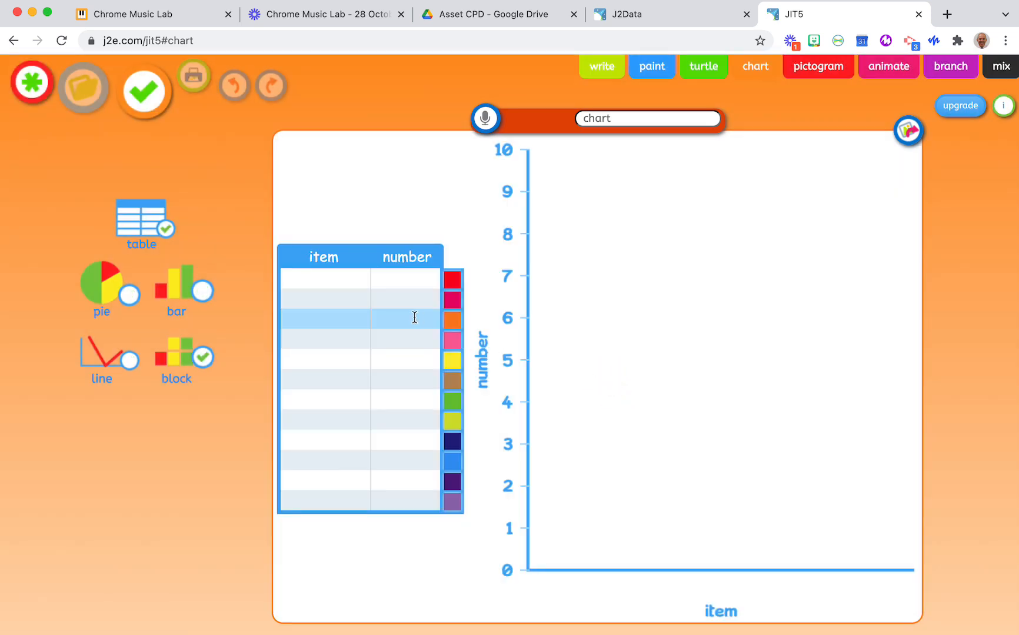
Enter red and blue as the first two items in the blank chart's table.
click(342, 280)
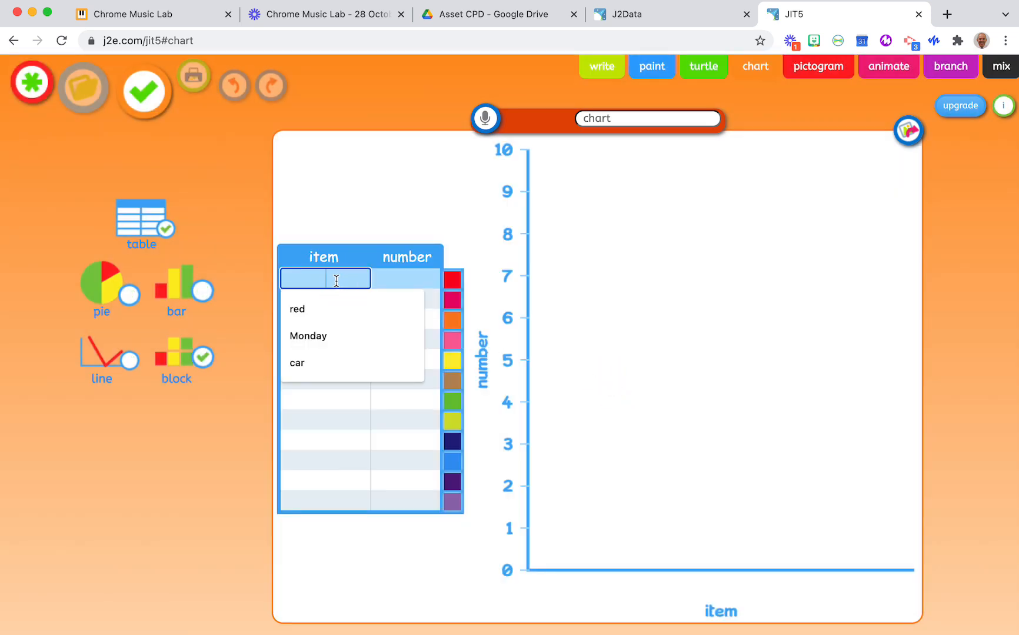
text(red)
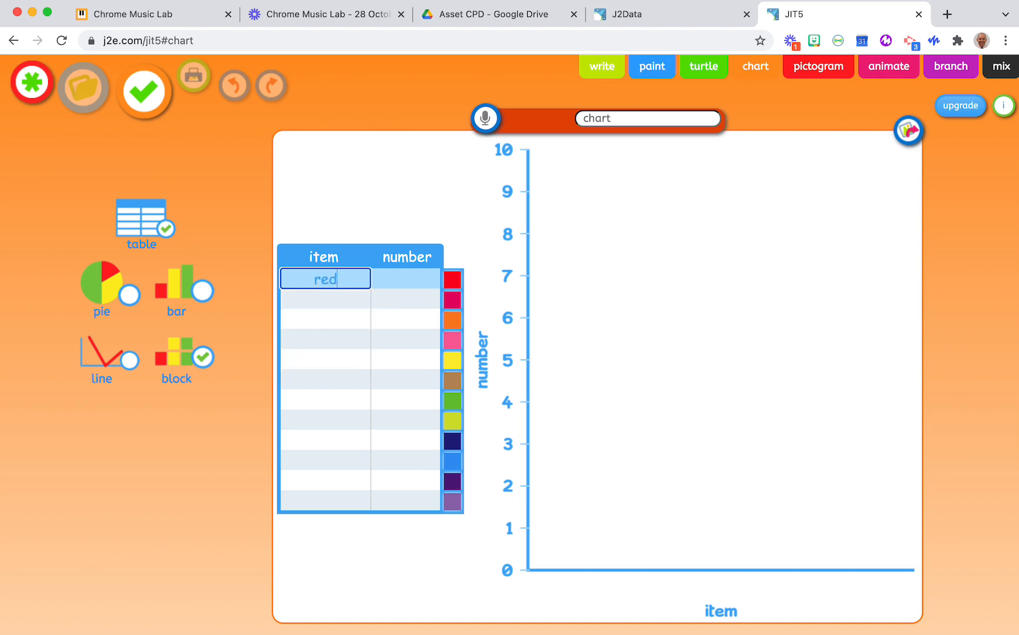
click(338, 305)
text(blue)
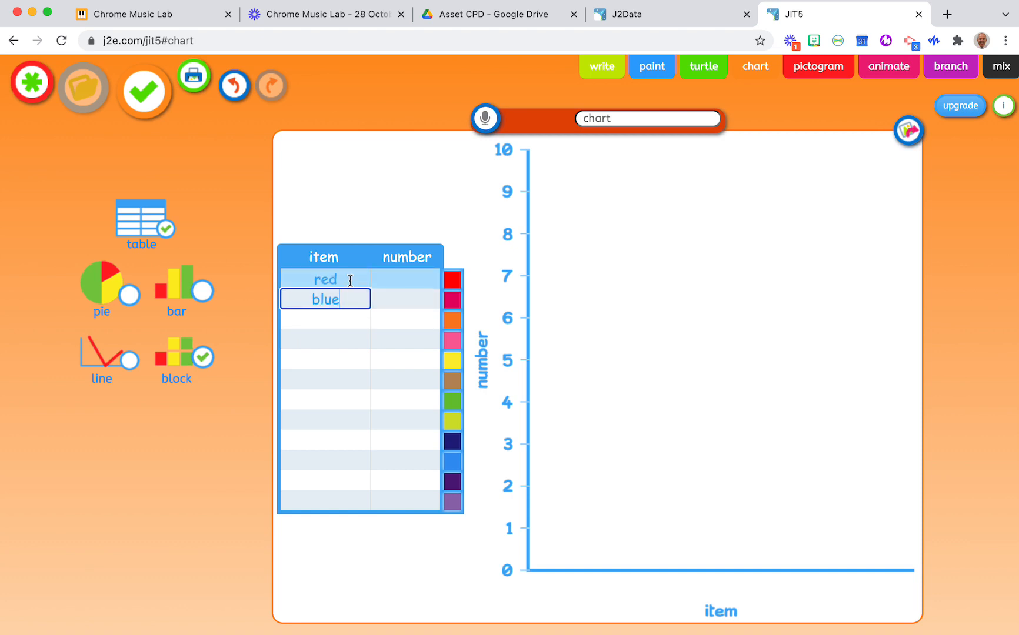
Replace the first two item names in the table with car and lorry.
click(318, 279)
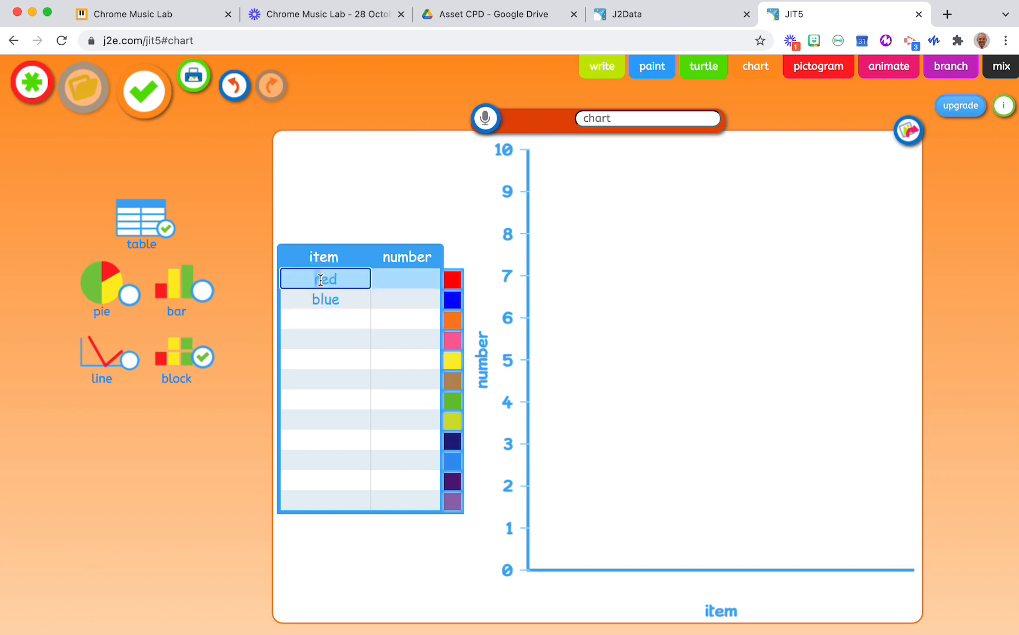
click(336, 279)
text(car)
key(BackSpace)
key(BackSpace)
key(BackSpace)
key(BackSpace)
key(BackSpace)
key(BackSpace)
text(car)
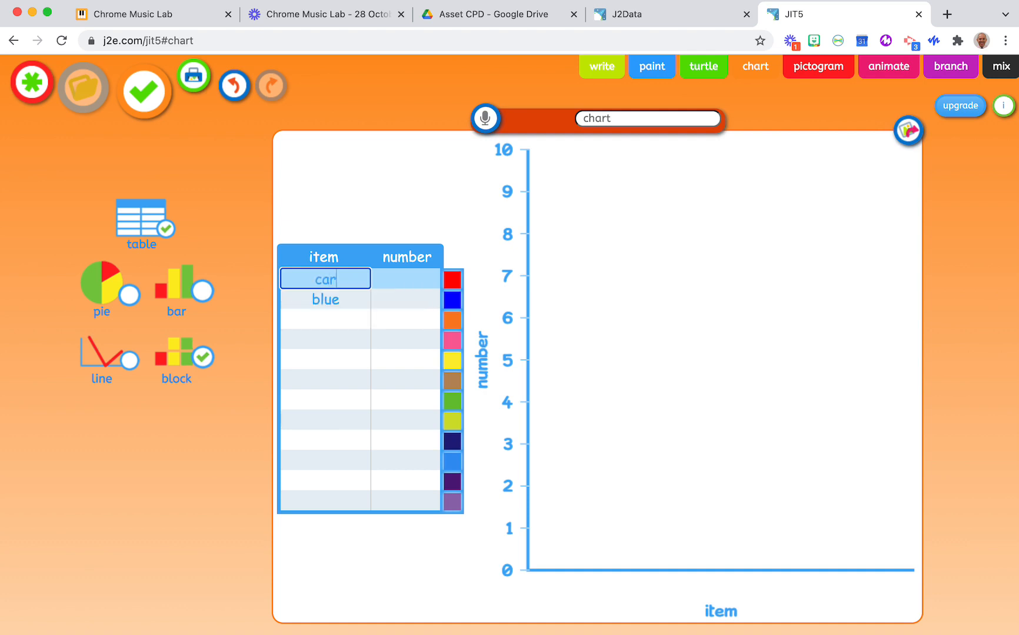
key(Return)
text(rr)
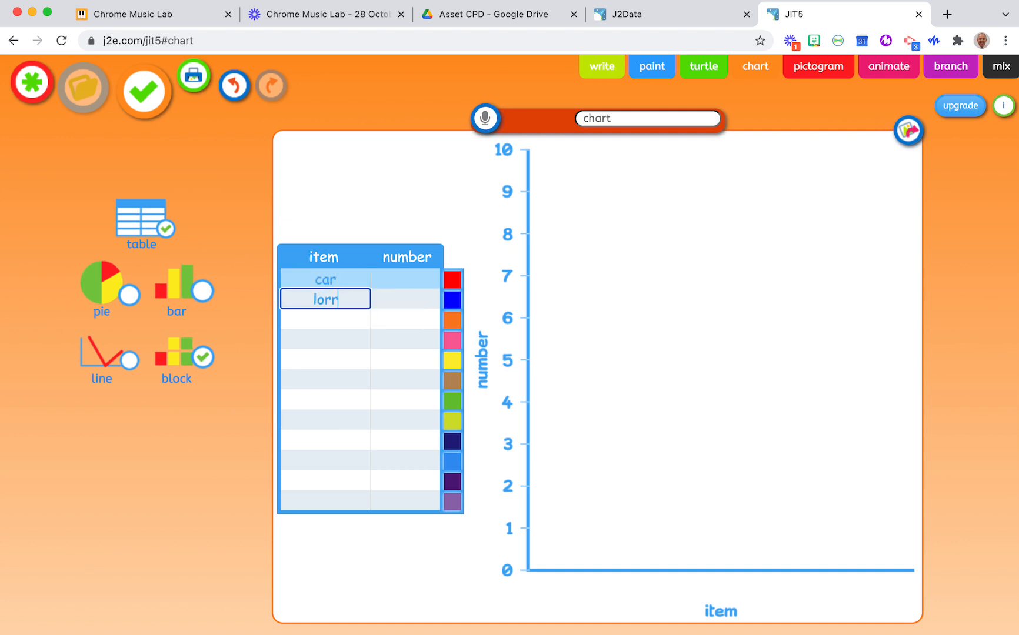
text(y)
key(Return)
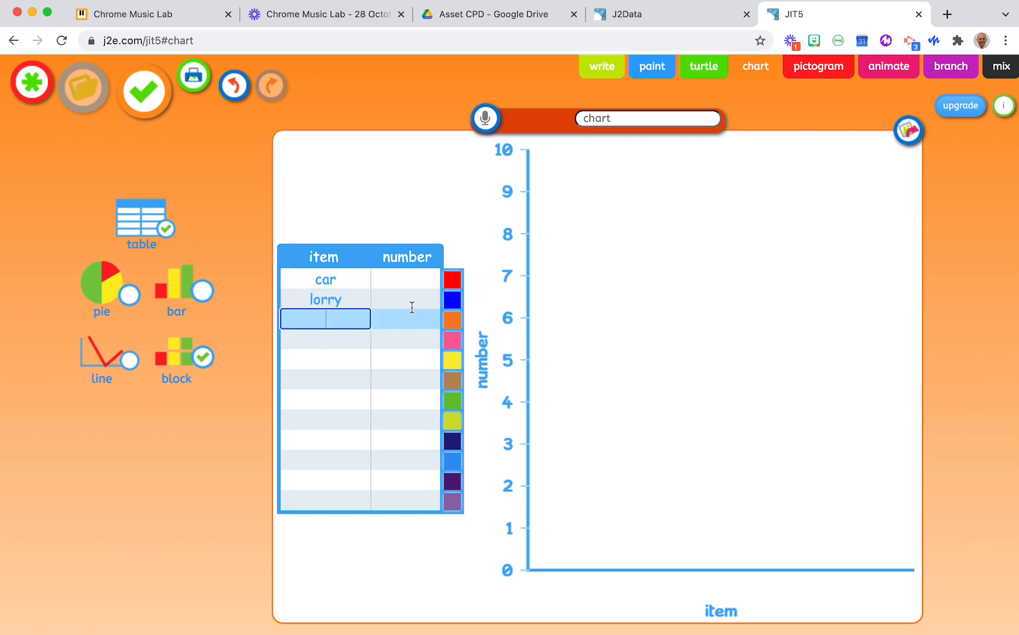
Set the number for car to 2 and the number for lorry to 4.
click(410, 280)
text(2)
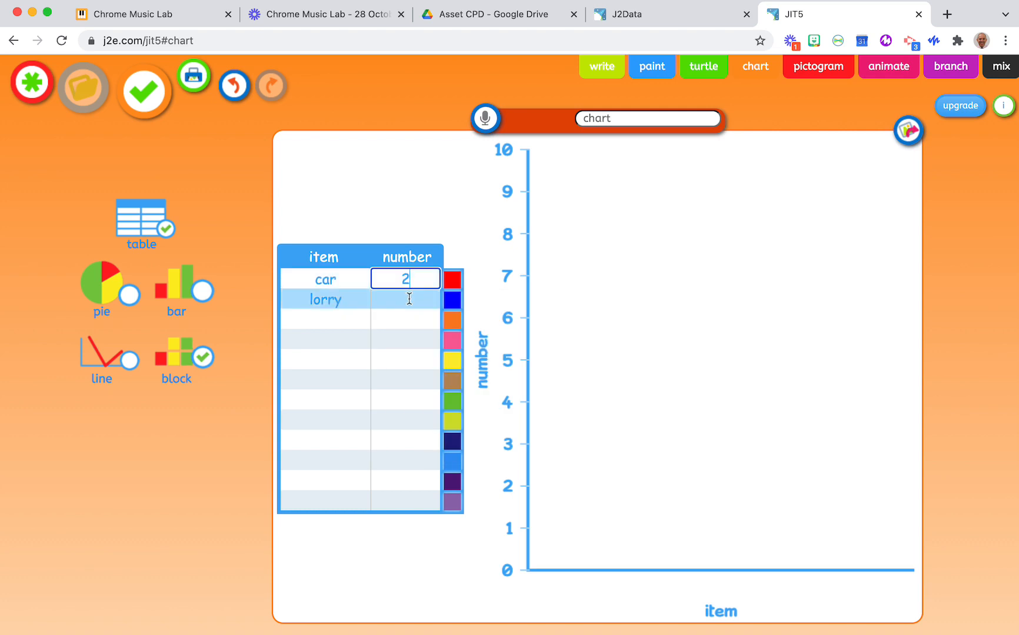
click(410, 299)
click(388, 352)
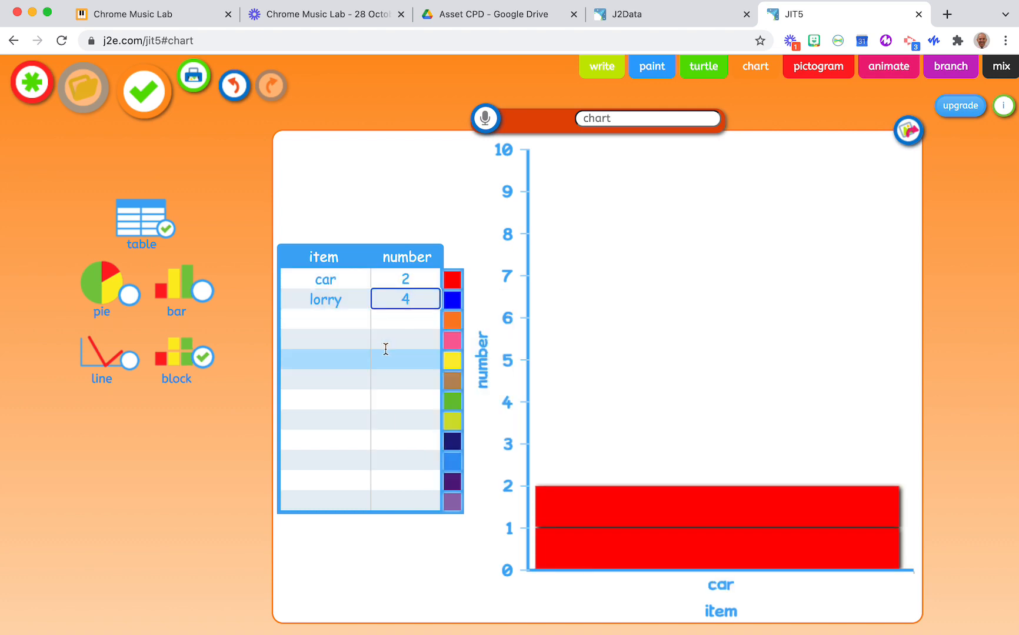
click(385, 350)
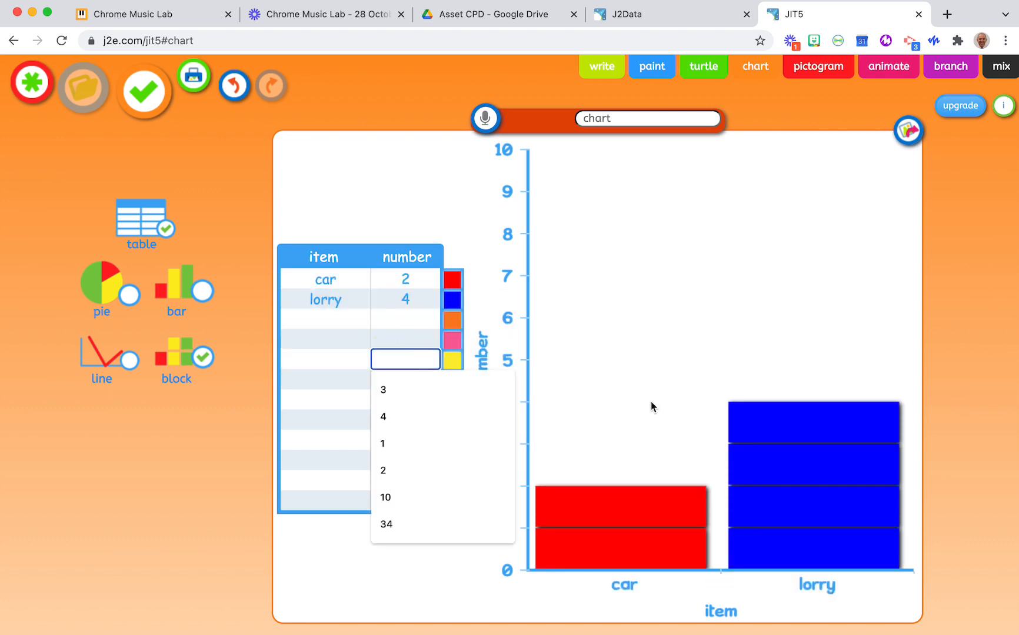
Add bar, pie and line charts of the car and lorry data to the block chart.
click(206, 295)
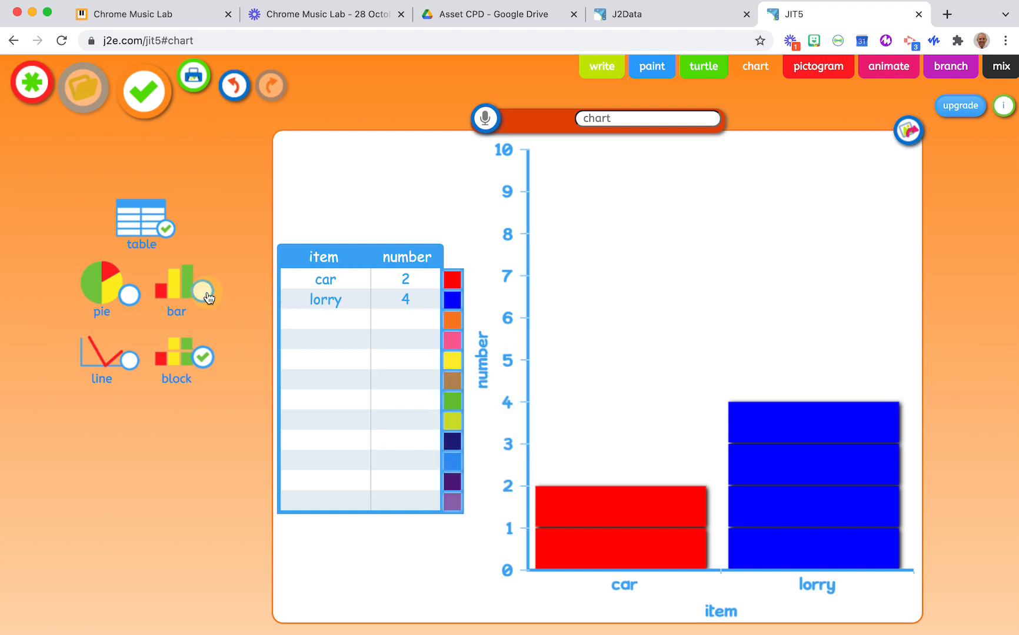
click(130, 295)
click(129, 360)
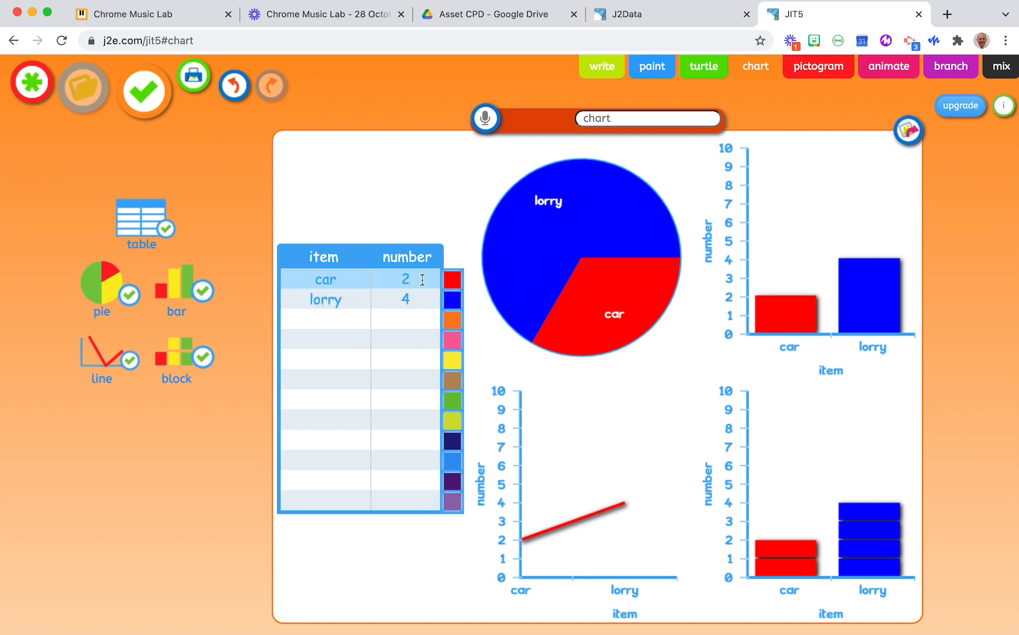
Change the chart colour of car to yellow and of lorry to light blue.
click(457, 284)
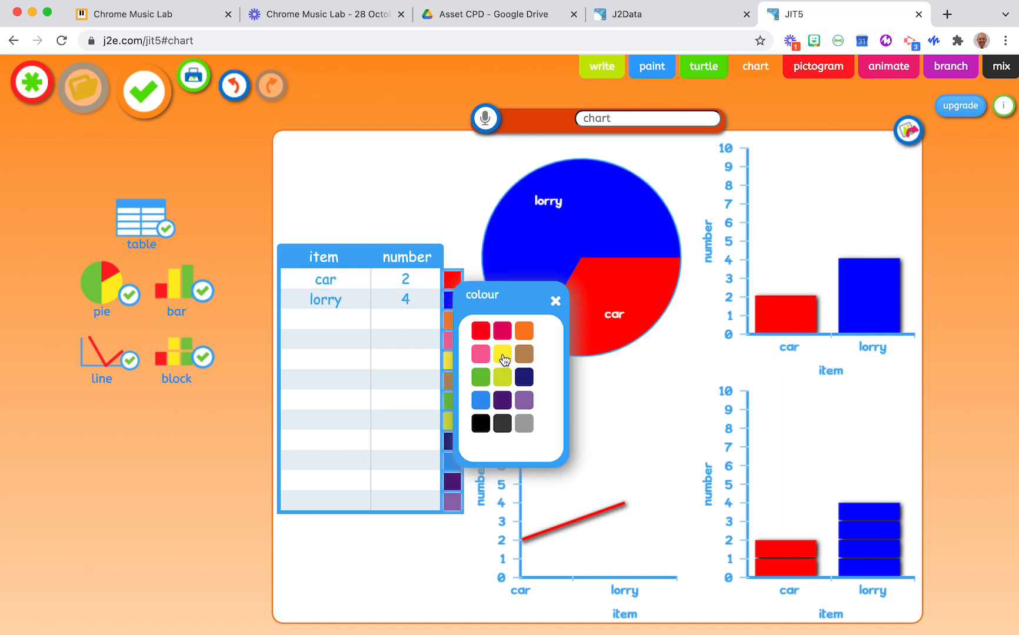
click(504, 358)
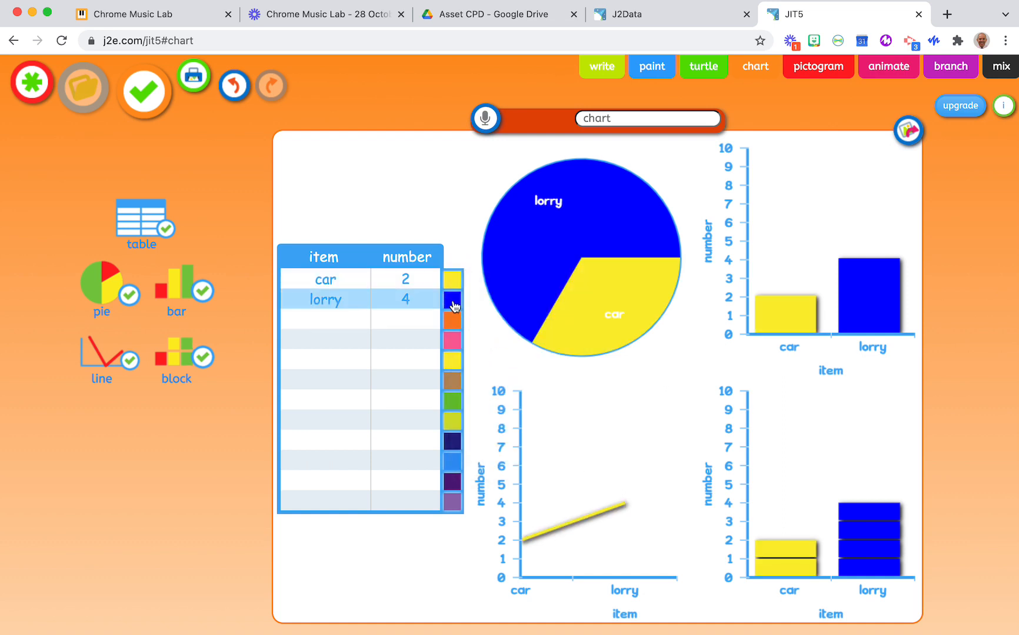
click(454, 303)
click(481, 419)
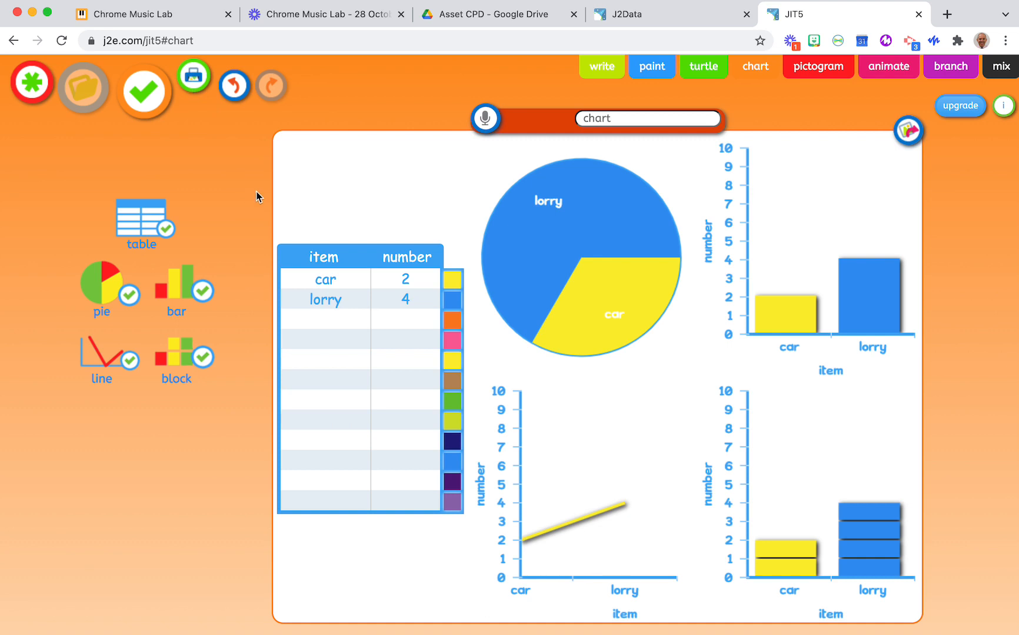
Switch to the branch tool and start from the blank template.
click(33, 87)
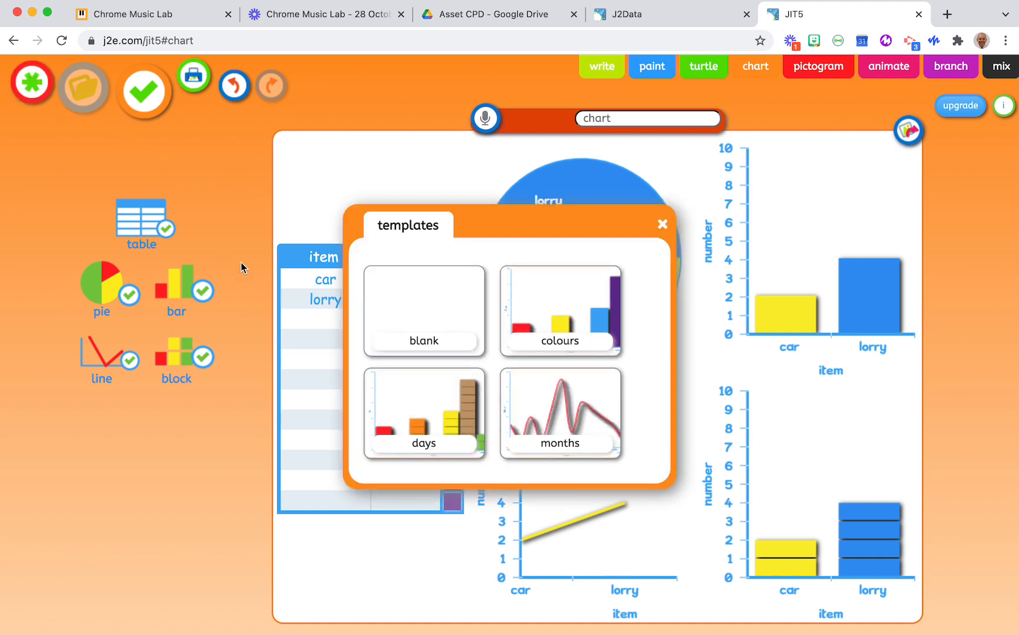
click(661, 229)
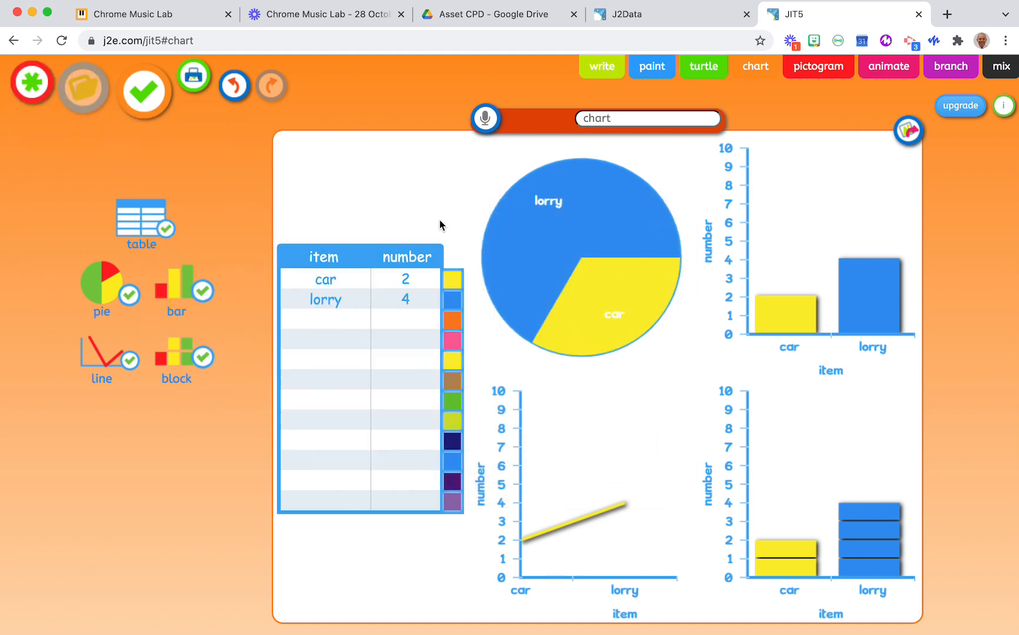
click(953, 67)
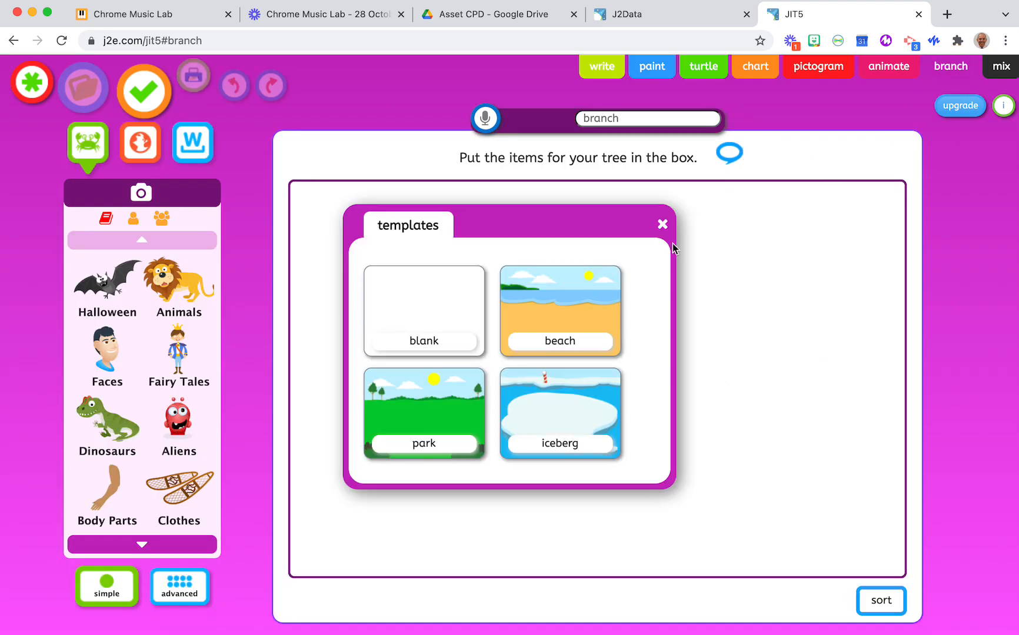
click(402, 319)
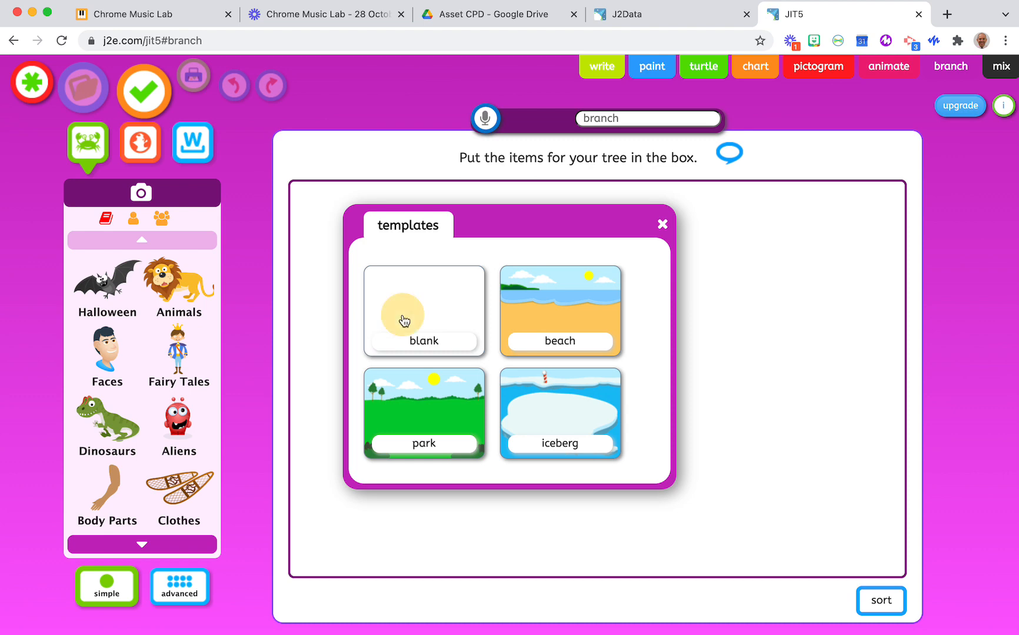
Add the lion and the anteater from the Animals category to the box of tree items.
click(183, 290)
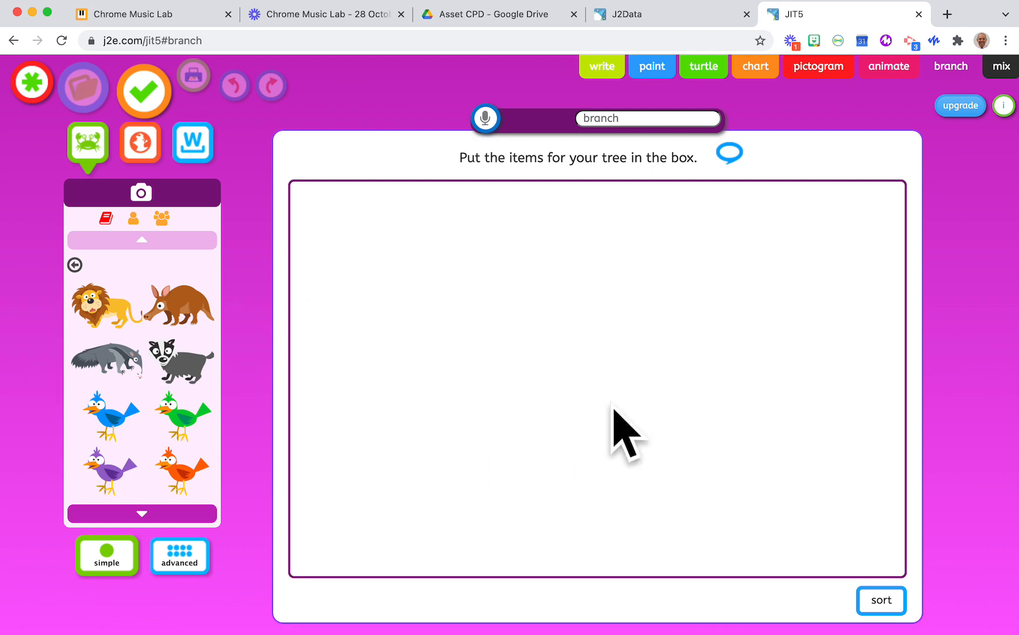
drag(91, 311, 352, 290)
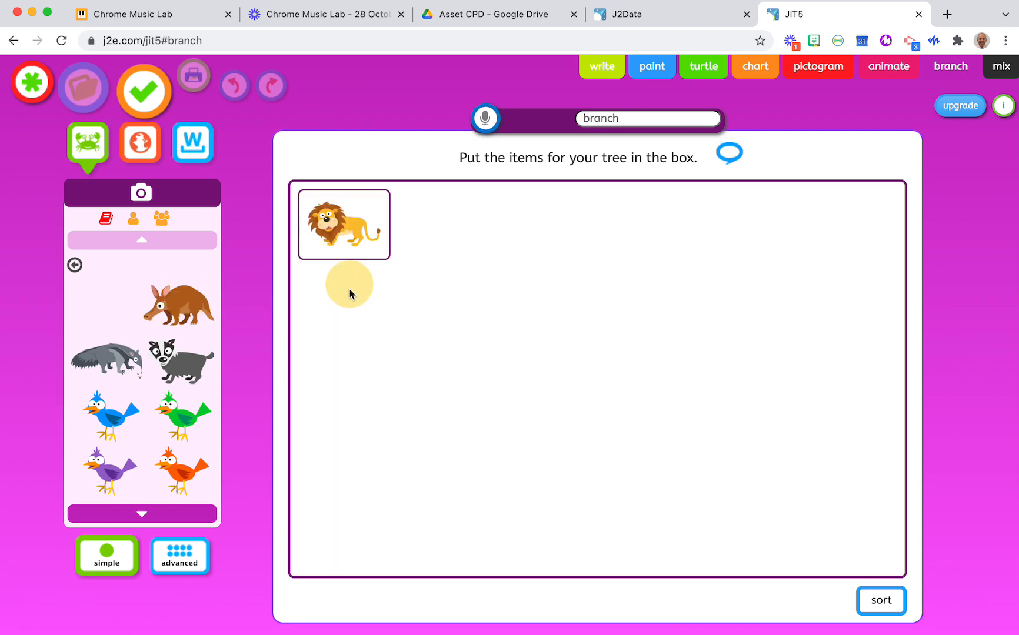
drag(111, 365, 455, 268)
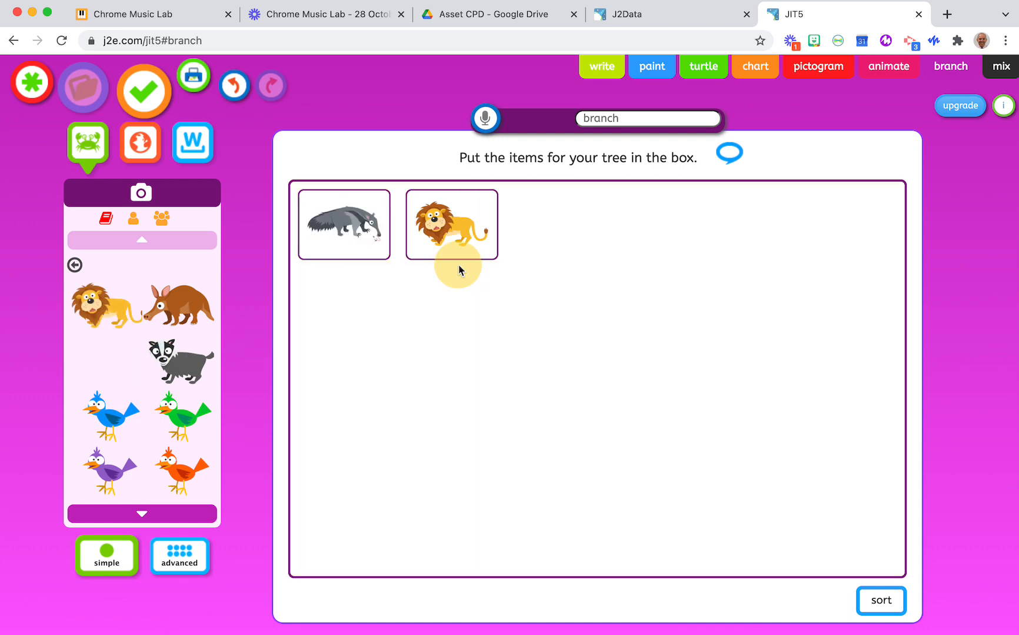
Add the orange bird, the chimpanzee and the frog from the Animals pictures to the box of tree items.
drag(188, 468, 528, 280)
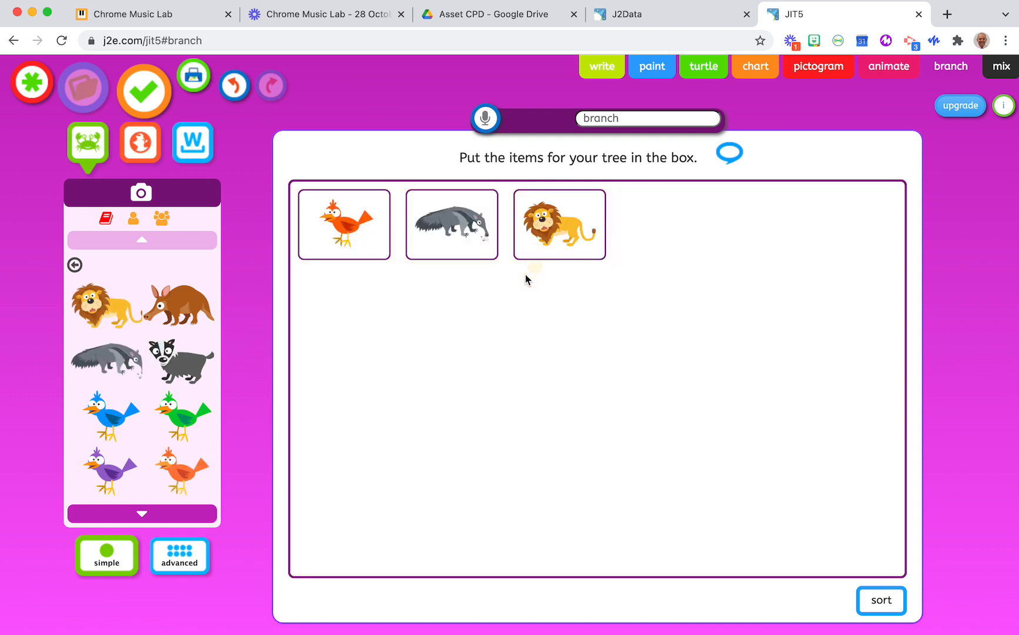
click(150, 514)
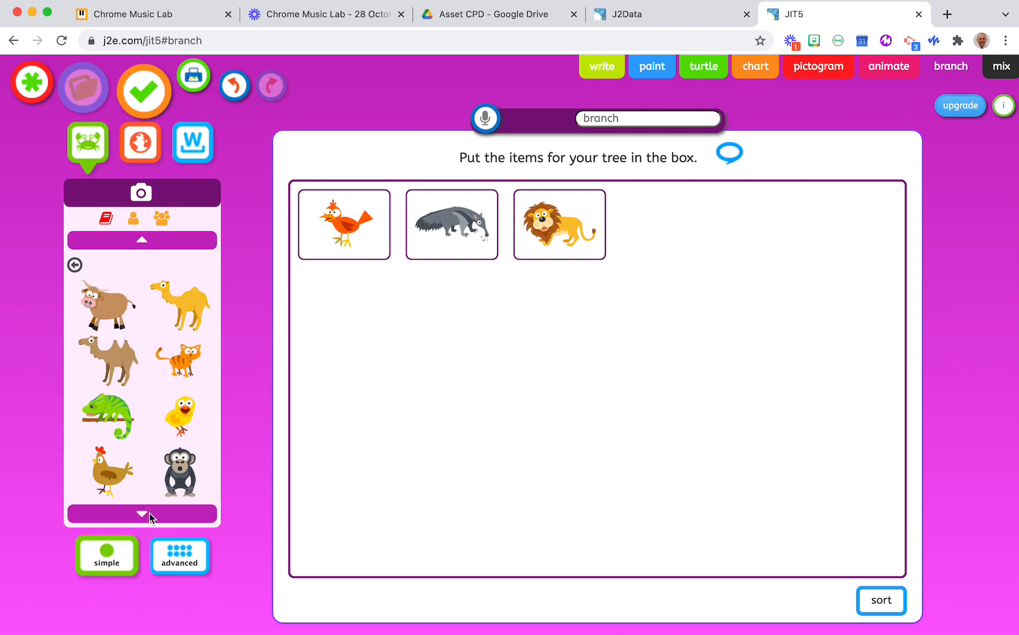
drag(187, 478, 544, 434)
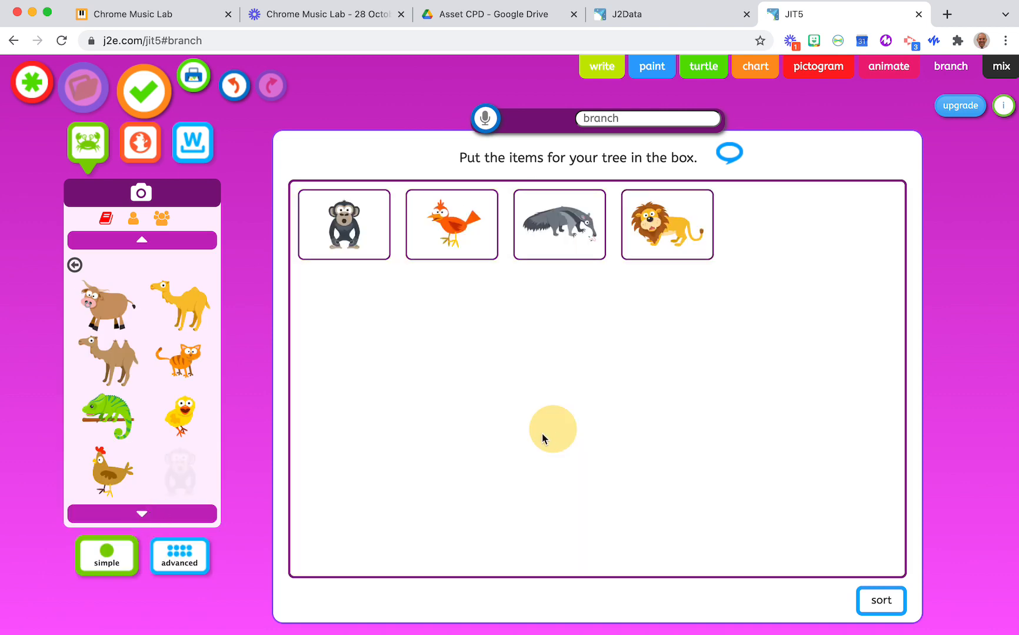
click(157, 515)
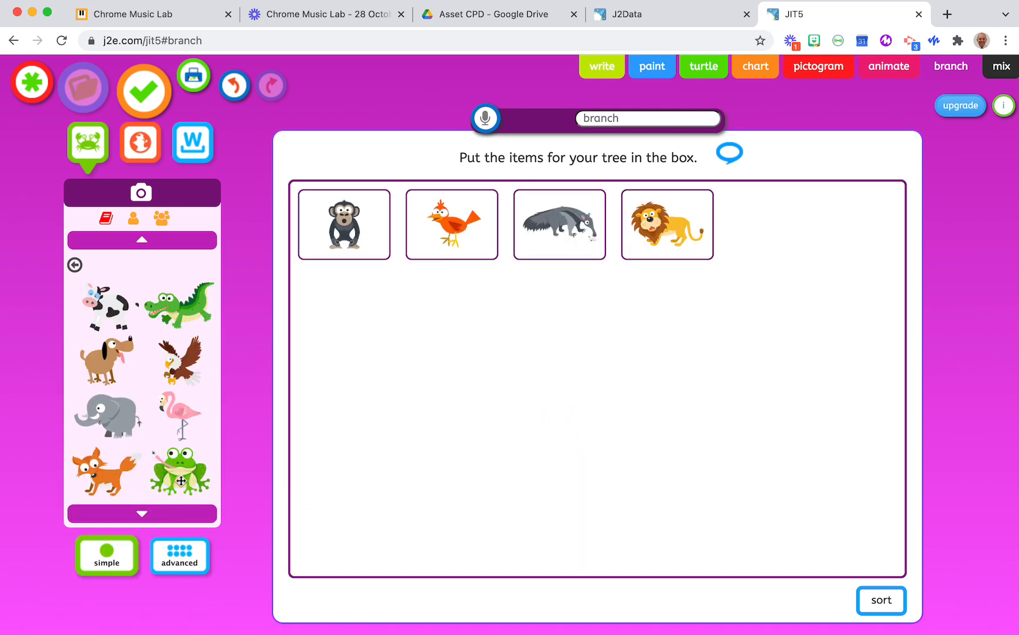
drag(181, 481, 711, 419)
mouse_move(648, 238)
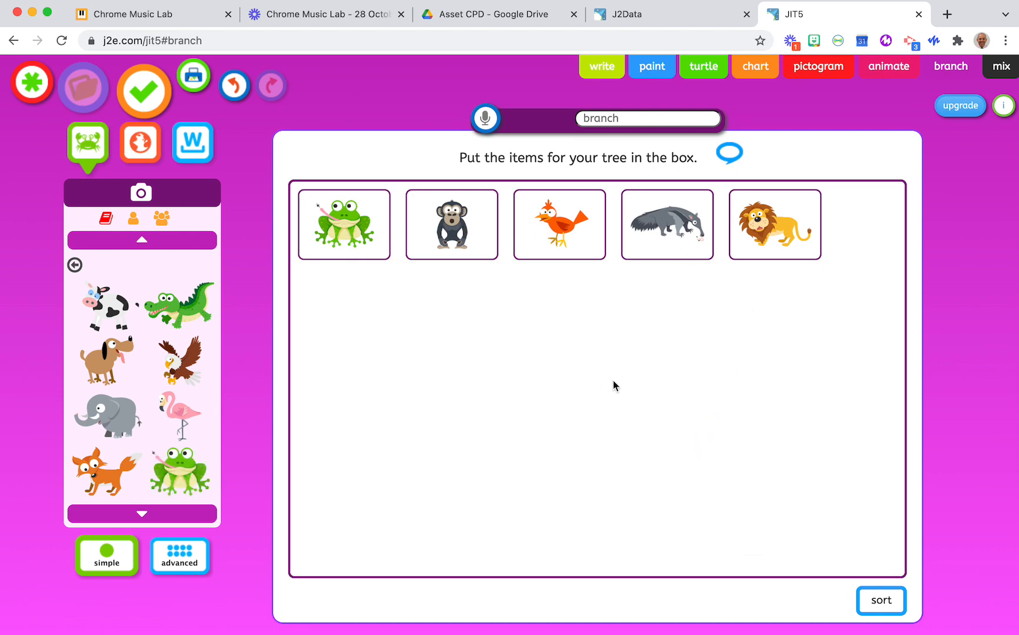
Start sorting the items and enter "Do you live in the jungle?" as the first question.
click(880, 602)
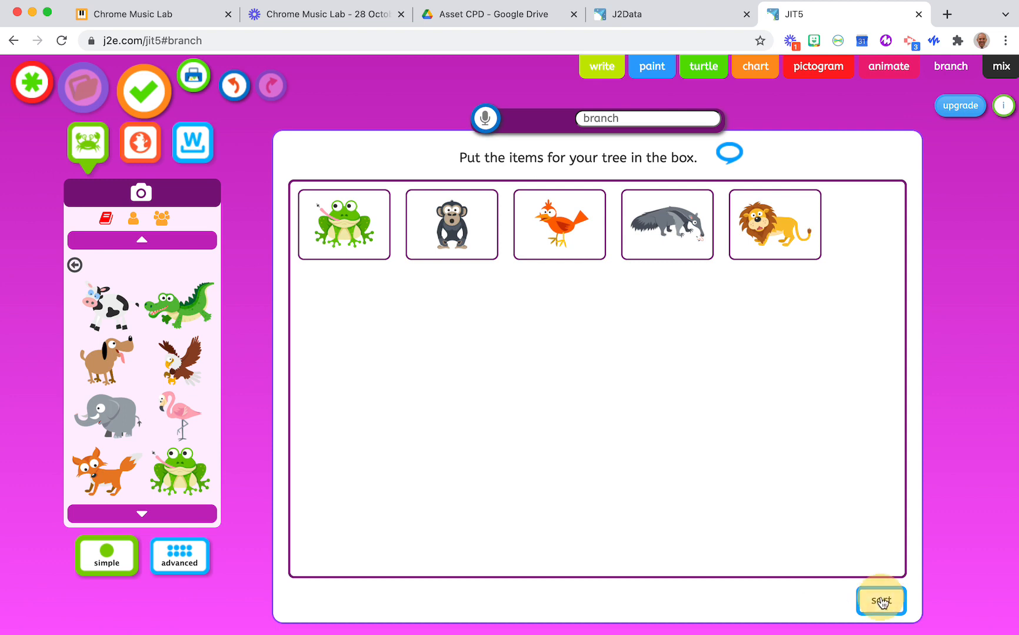
click(625, 380)
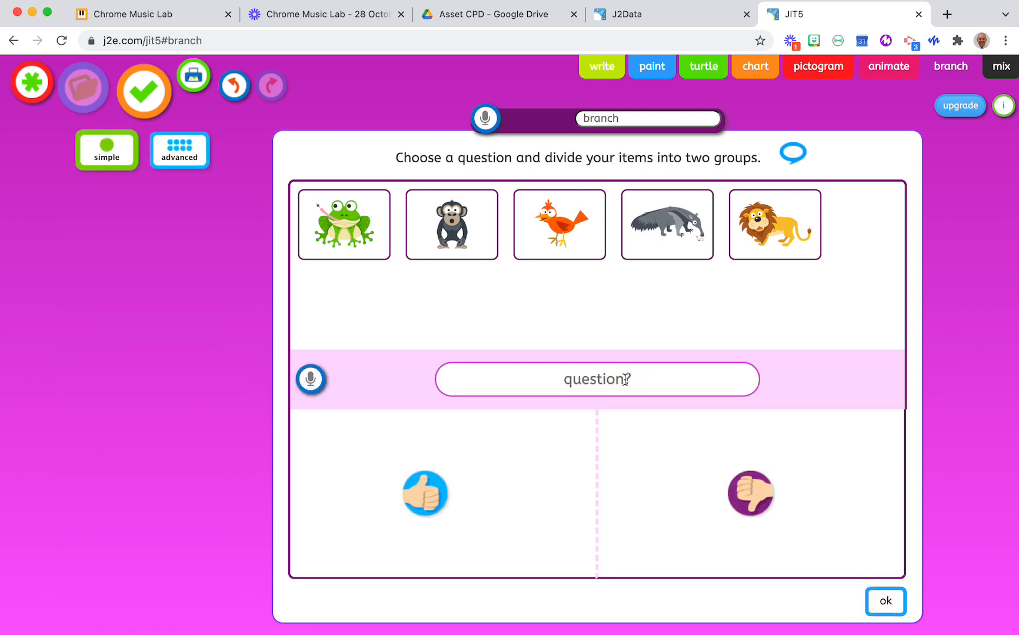
text(Do yo)
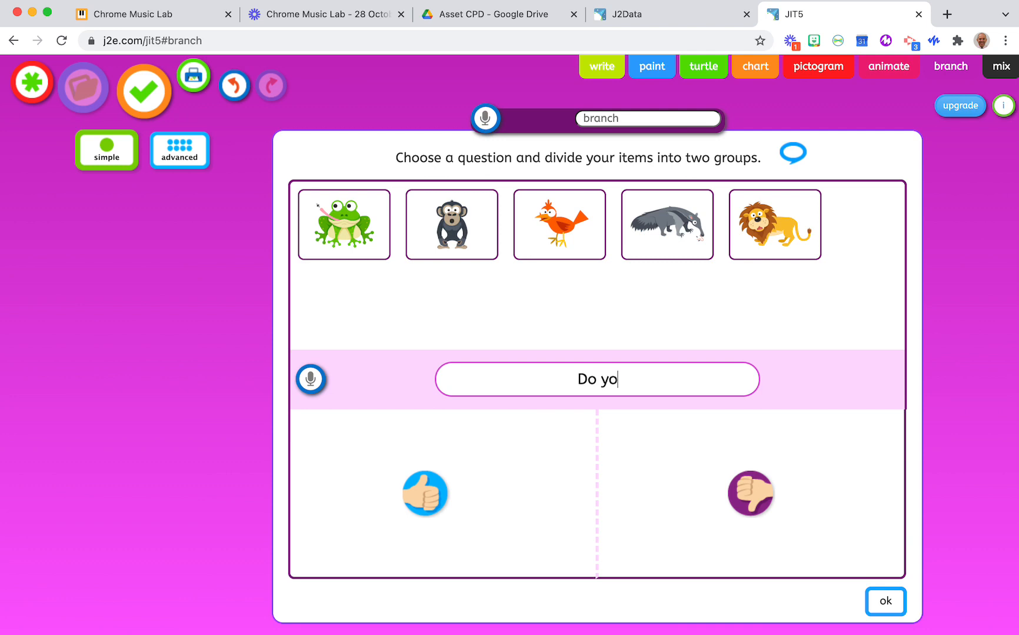
text(u live )
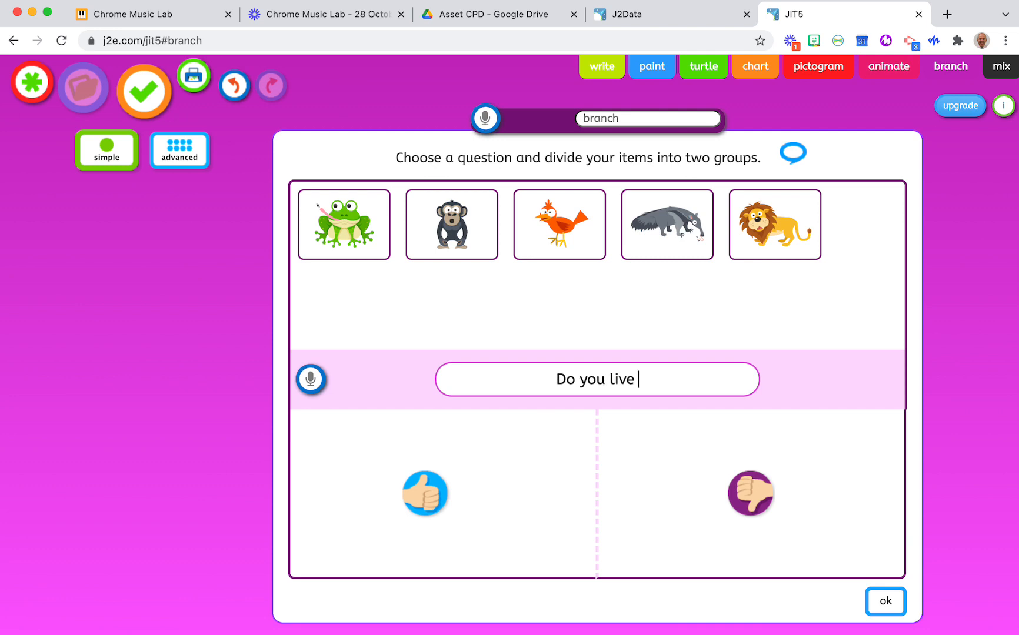
text(in the jungle)
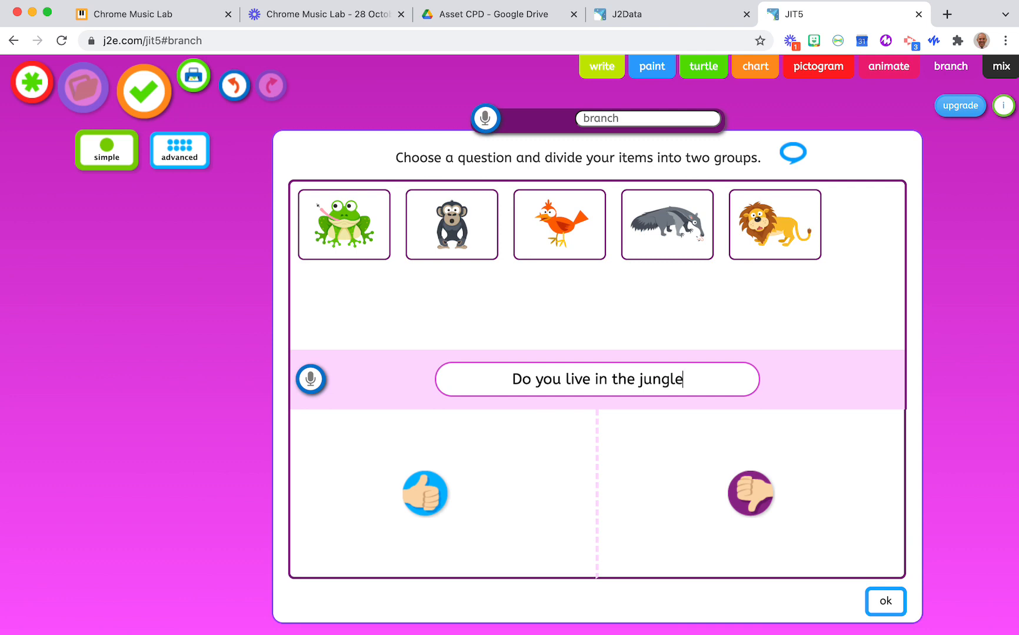
text(?)
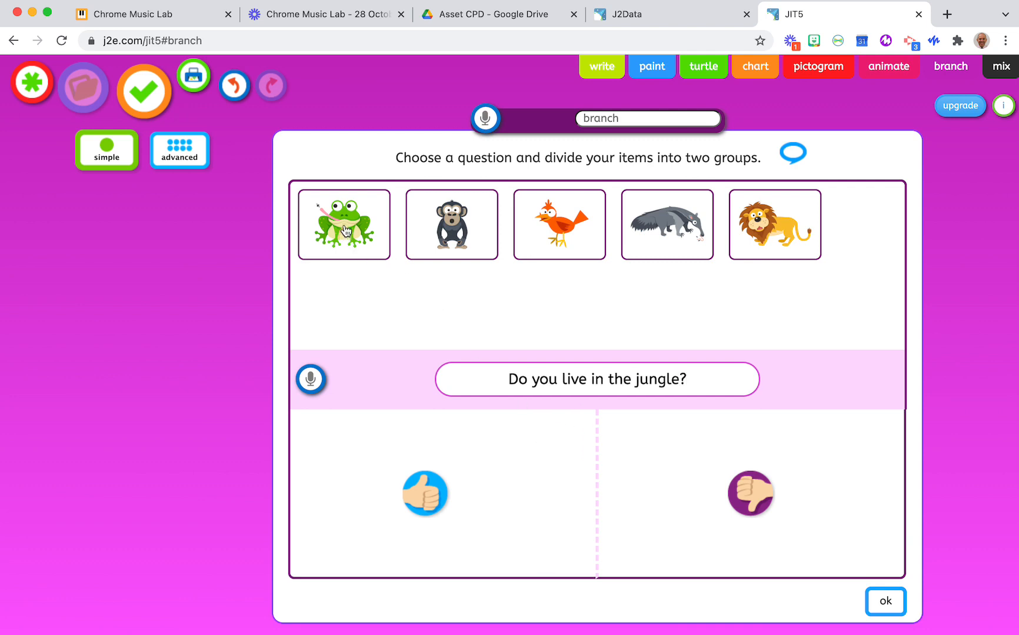
Sort the chimpanzee, anteater and lion into the yes group and the frog and bird into the no group, and confirm the split.
drag(346, 231, 753, 506)
drag(353, 230, 412, 465)
drag(348, 236, 750, 501)
drag(346, 227, 387, 473)
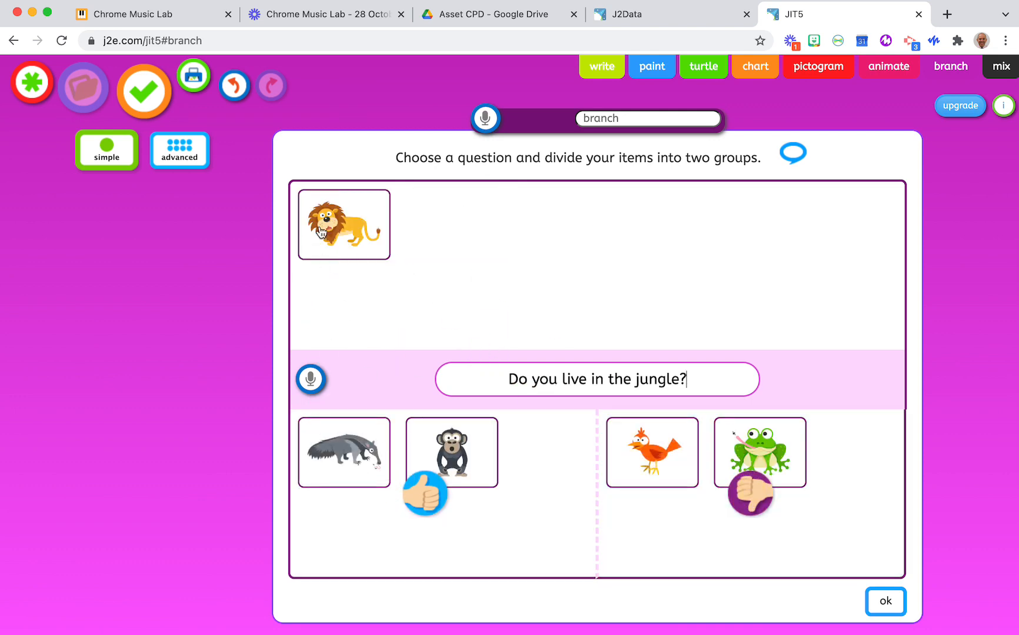
drag(327, 227, 463, 469)
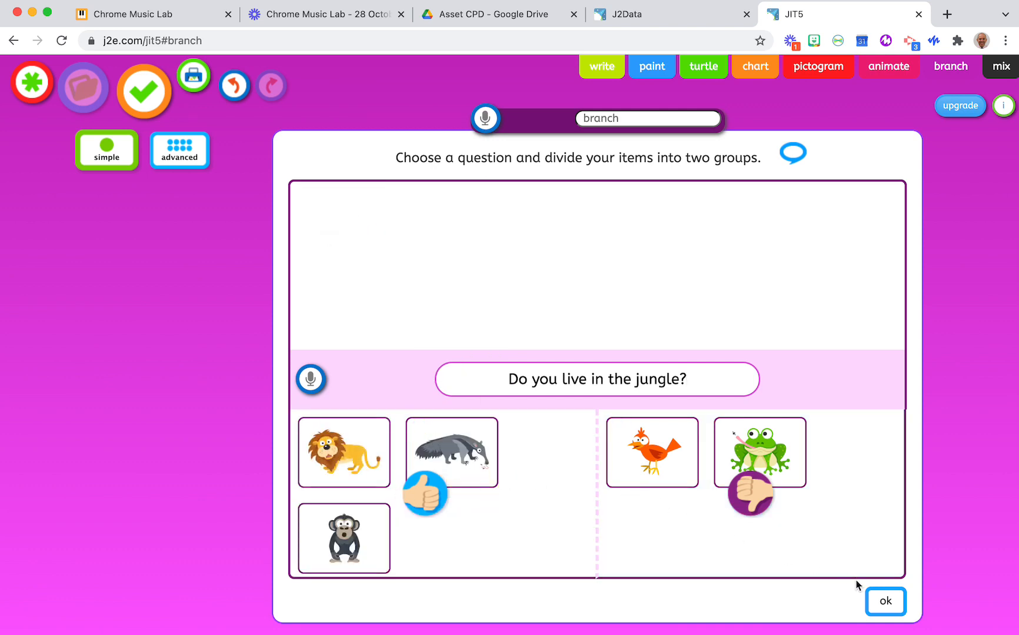
click(890, 603)
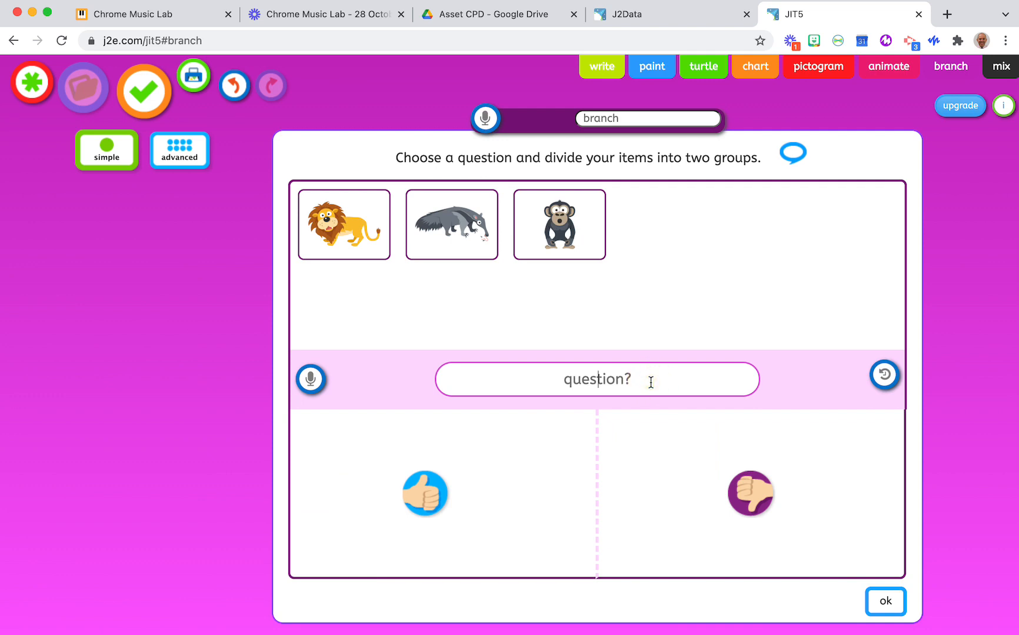
Enter the question "Do you eat ants?" and sort the anteater into yes and the lion and chimpanzee into no.
text(Do you )
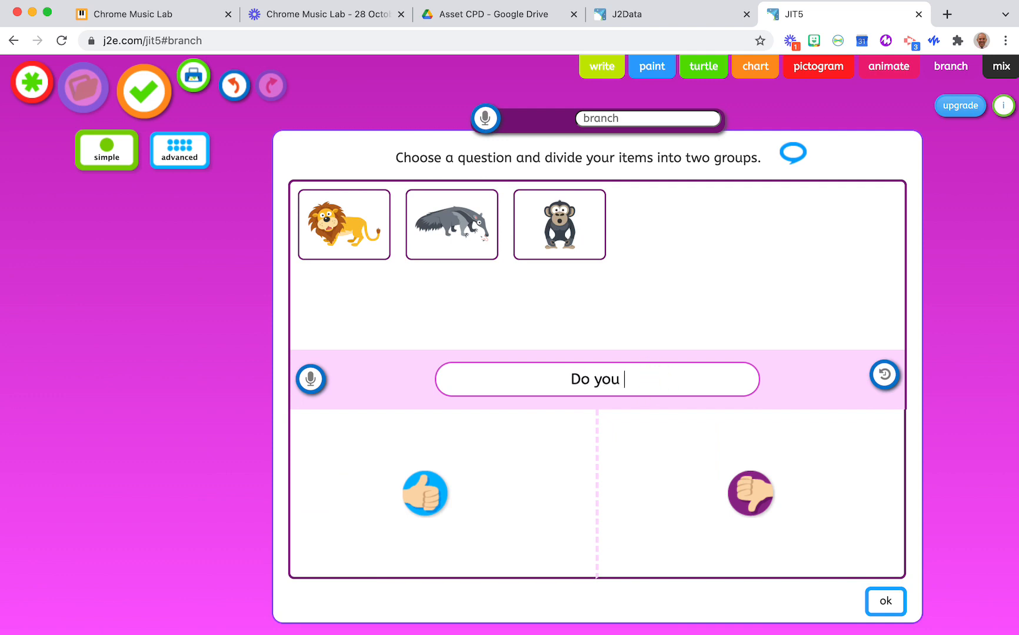
text(eat ants?)
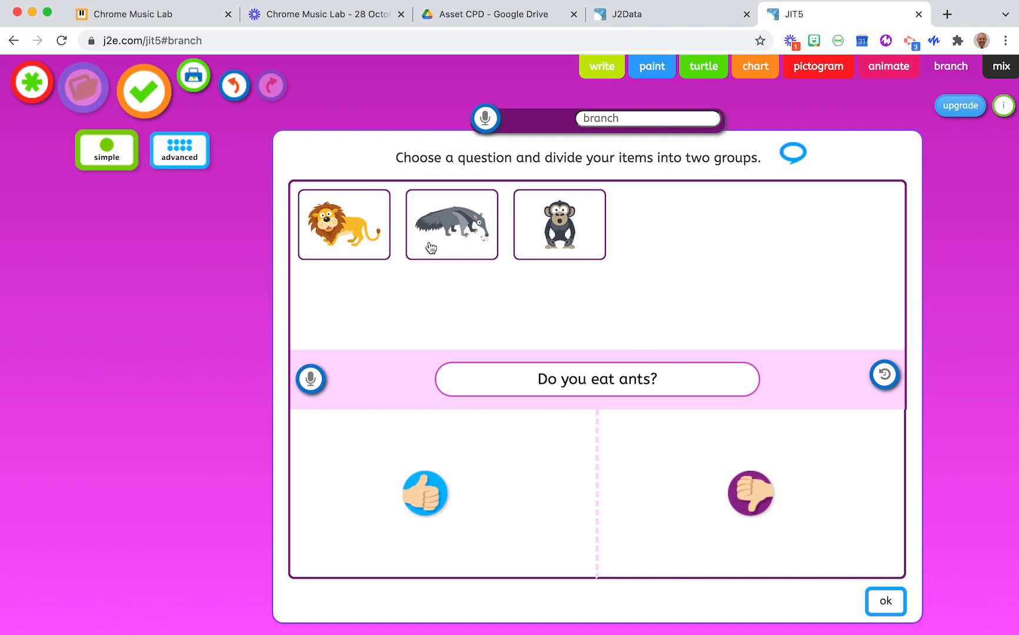
drag(354, 224, 794, 490)
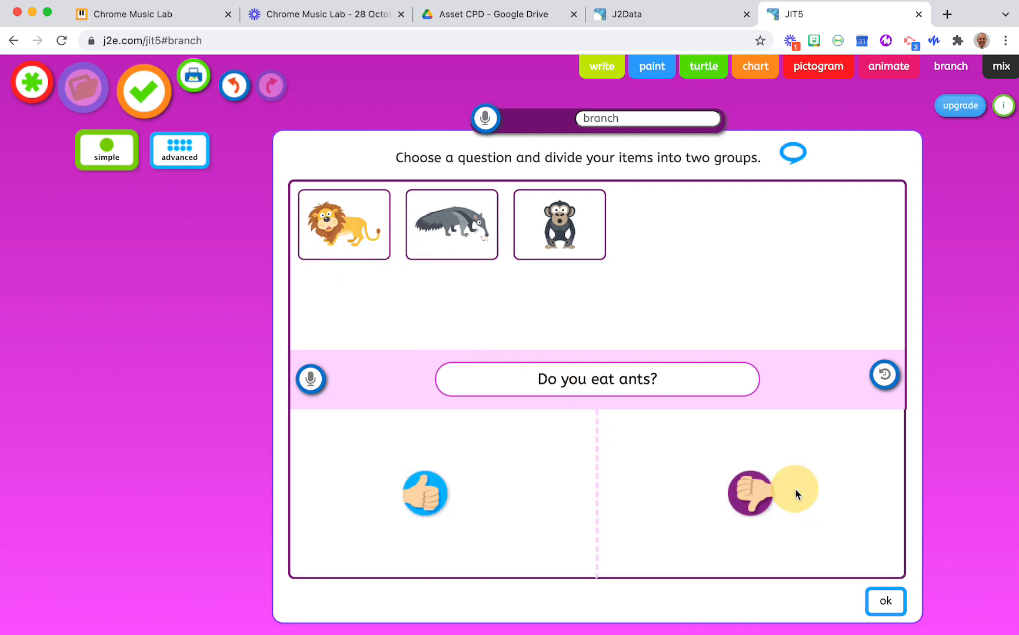
drag(356, 231, 436, 491)
drag(344, 227, 706, 470)
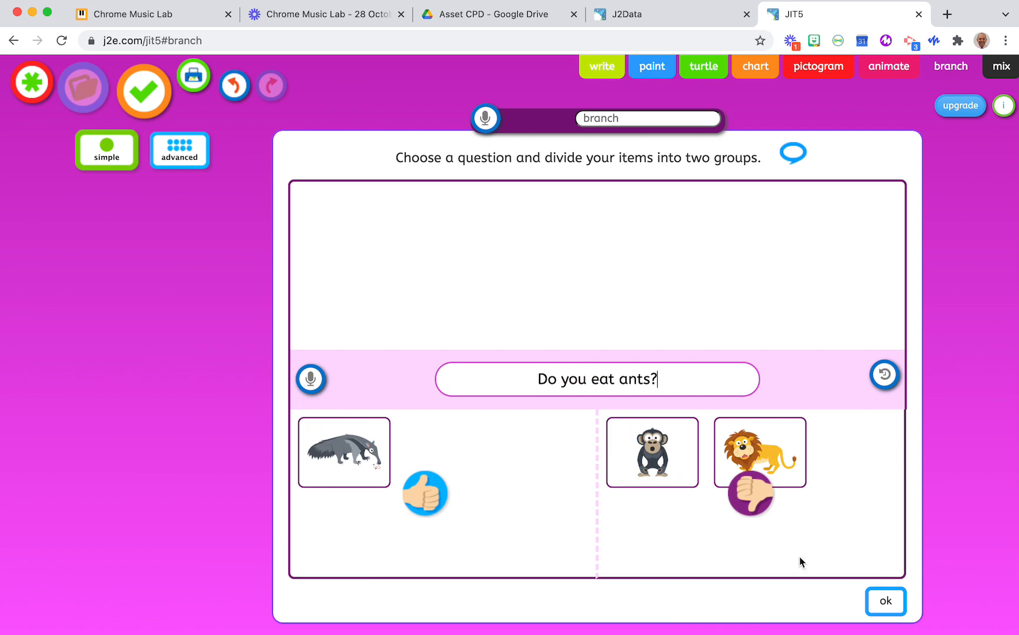
click(884, 600)
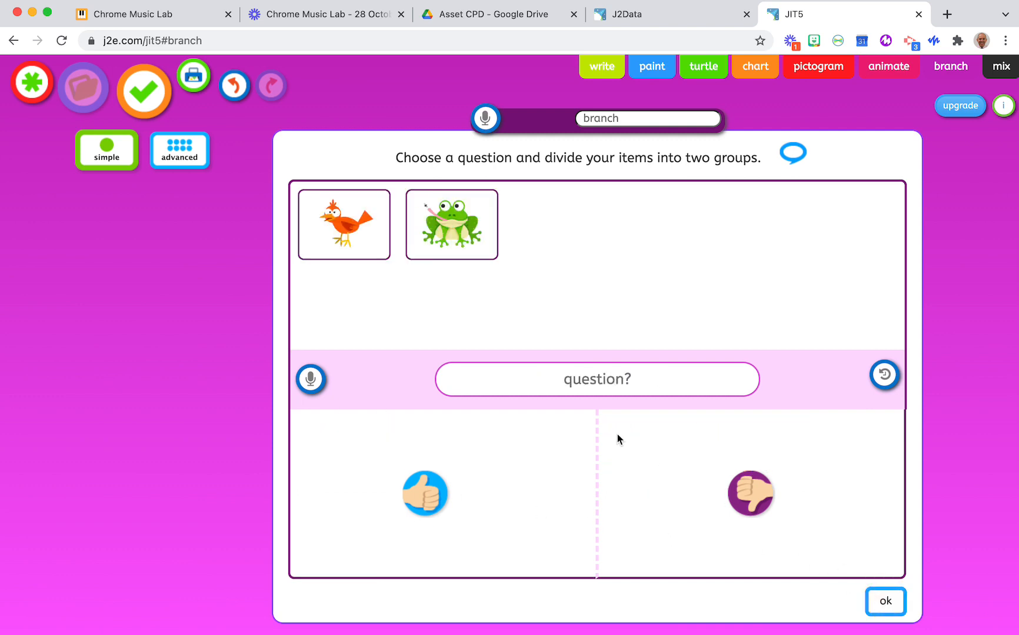
Enter the question "Can you fly?" and sort the bird into yes and the frog into no.
click(594, 383)
text(Can you fly>)
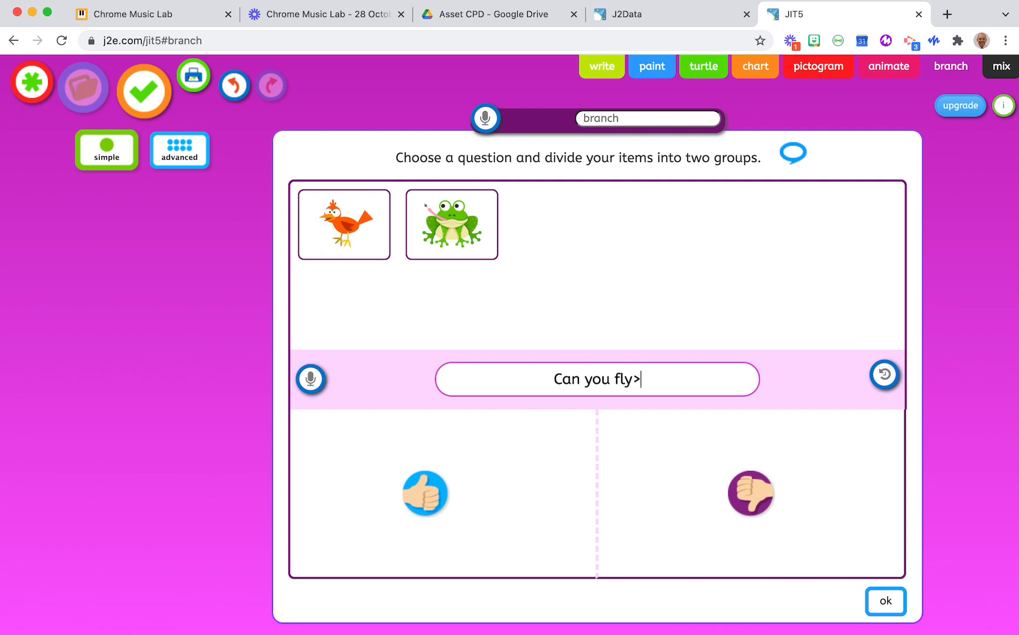
key(BackSpace)
text(?)
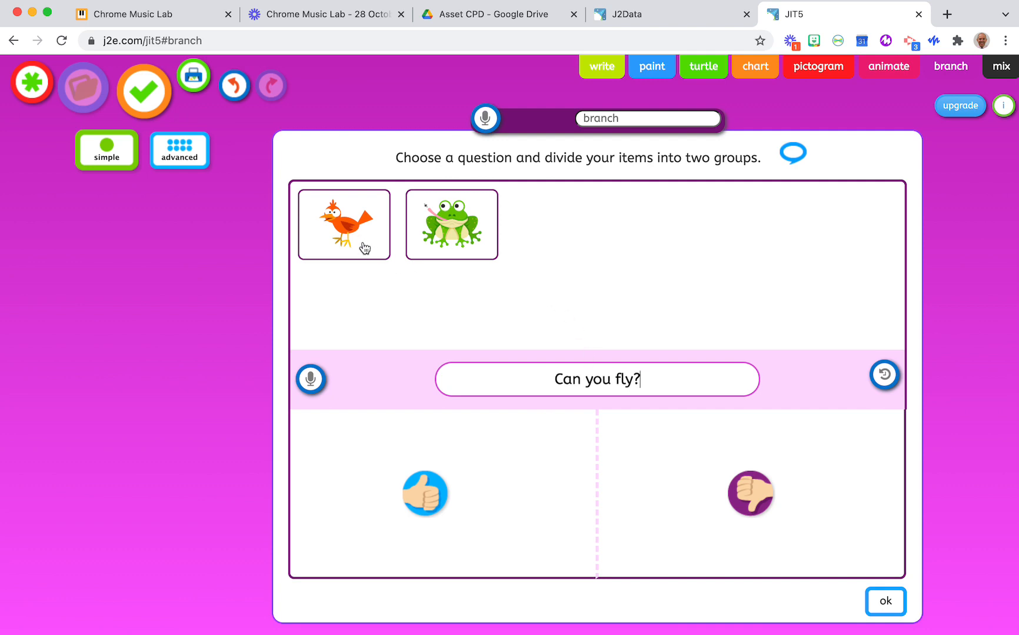
drag(360, 243, 418, 390)
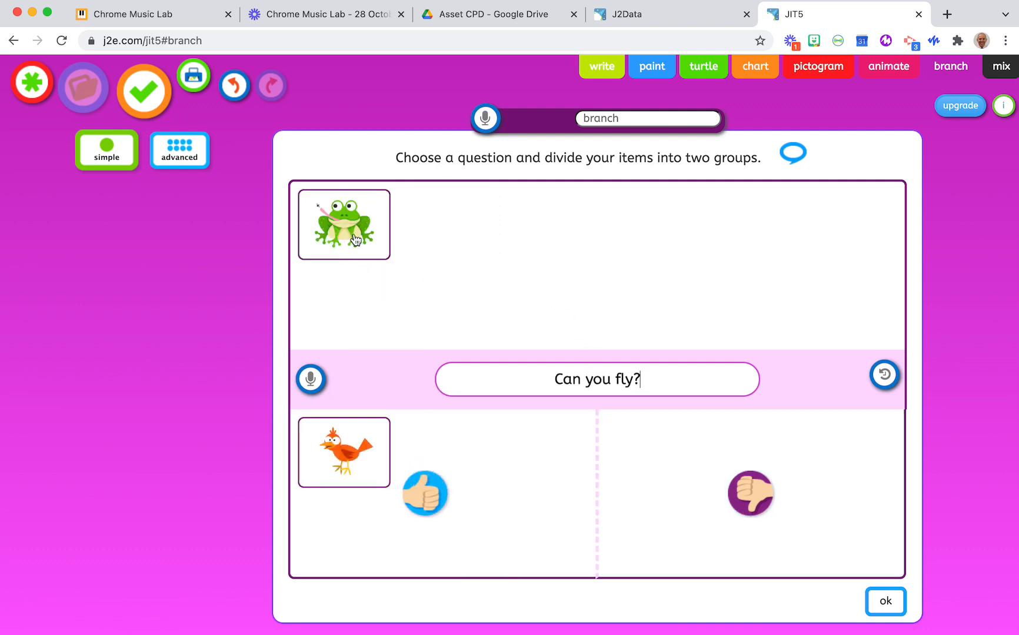
drag(356, 242, 782, 527)
click(881, 600)
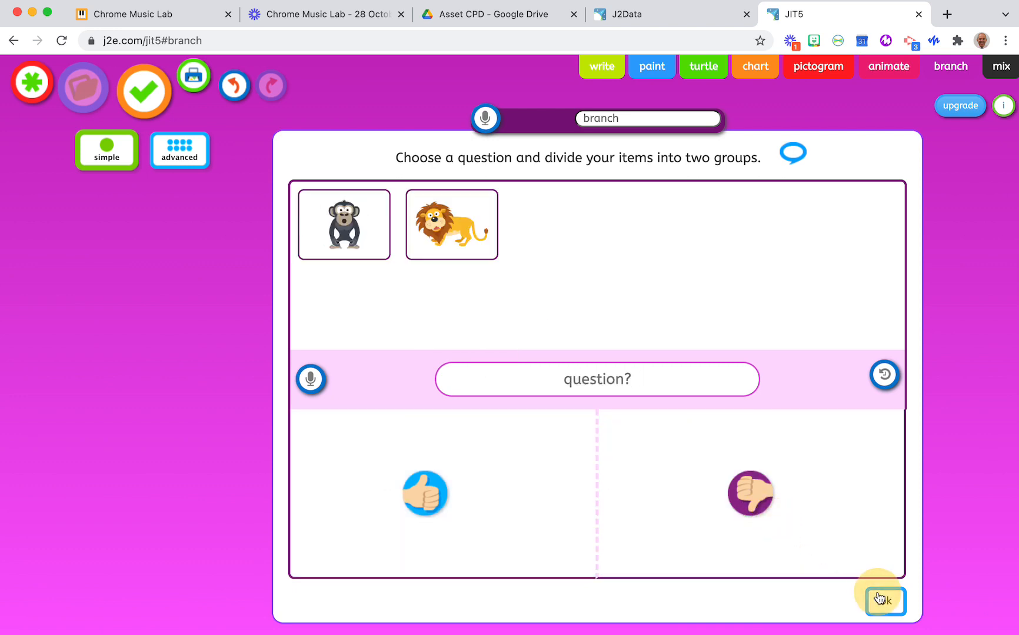
Complete the tree with the question "Do you swing in trees?", sorting the chimpanzee into yes and the lion into no.
click(607, 385)
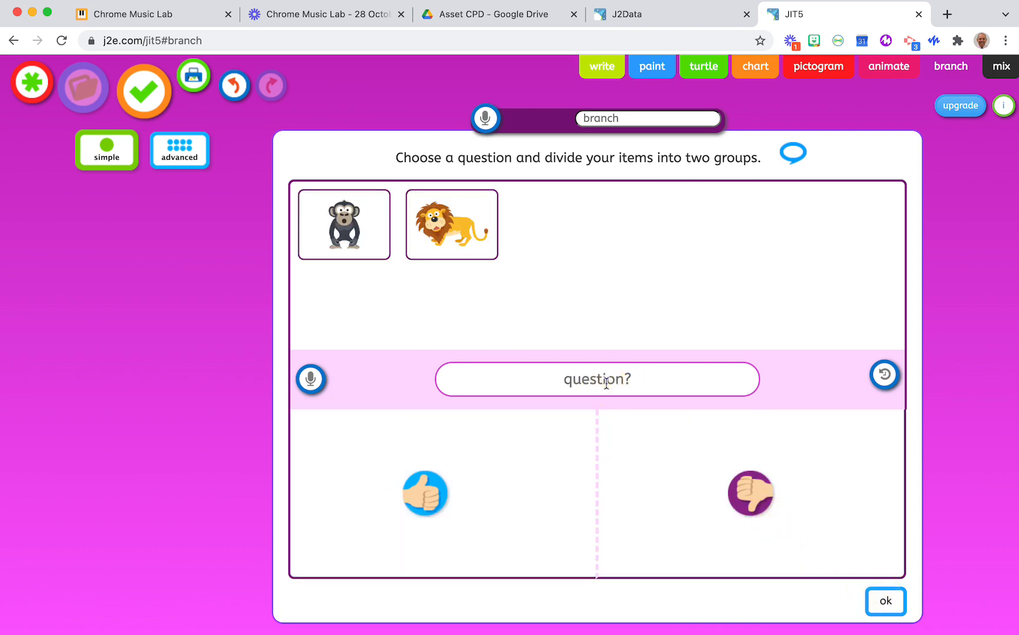
text(Do you )
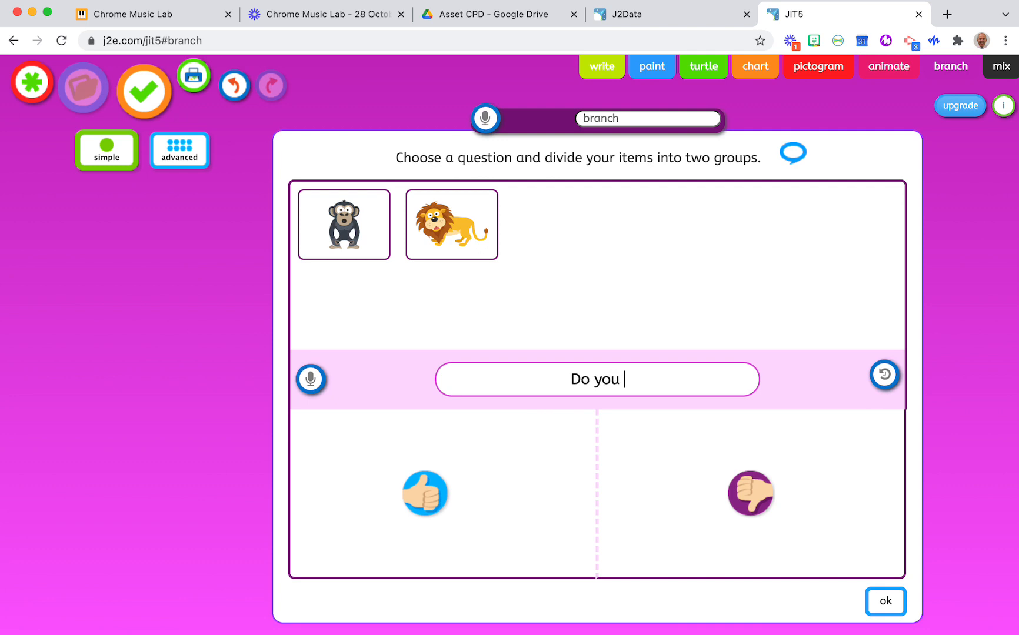
text(swing in )
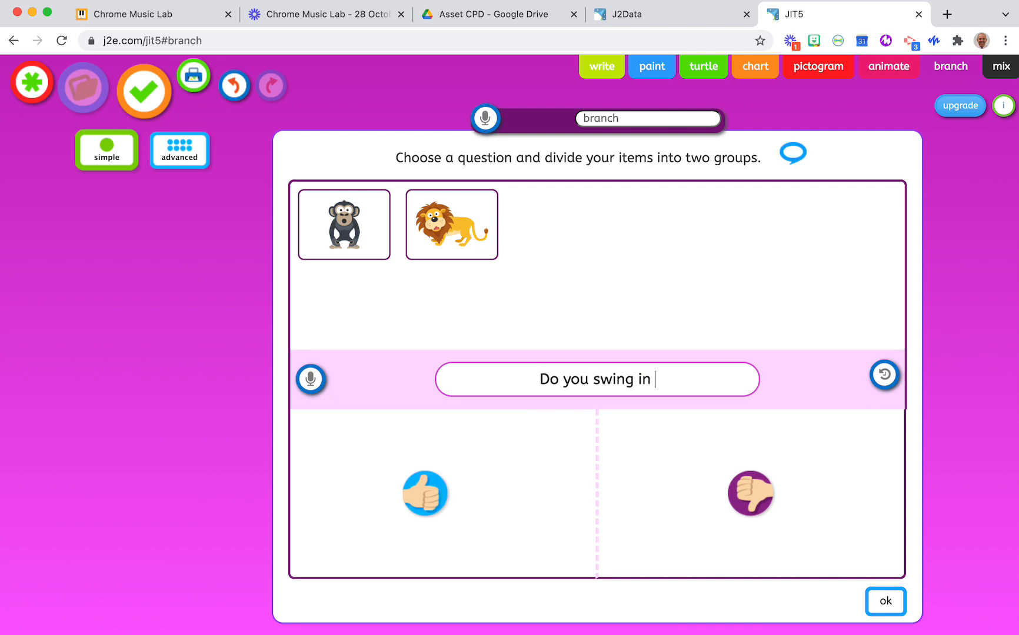
text(trees)
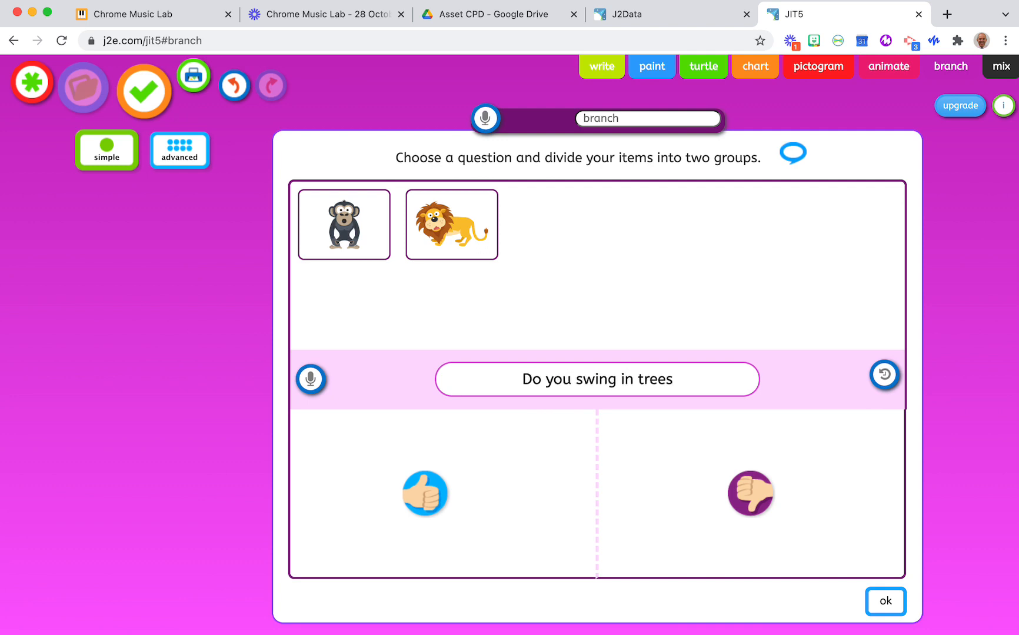
text(?)
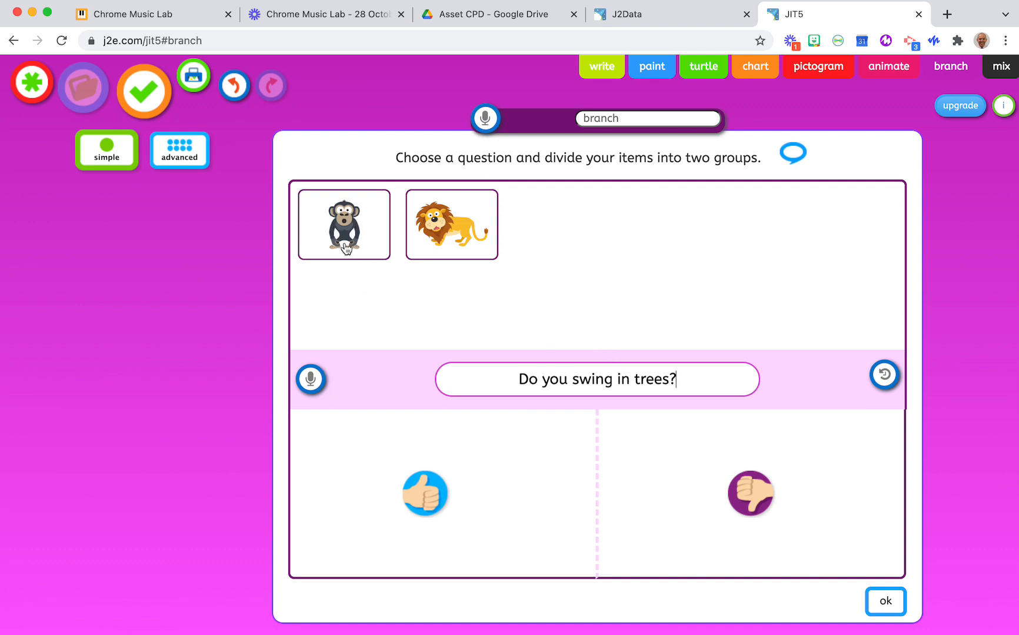
drag(347, 247, 422, 479)
drag(374, 255, 719, 497)
click(887, 603)
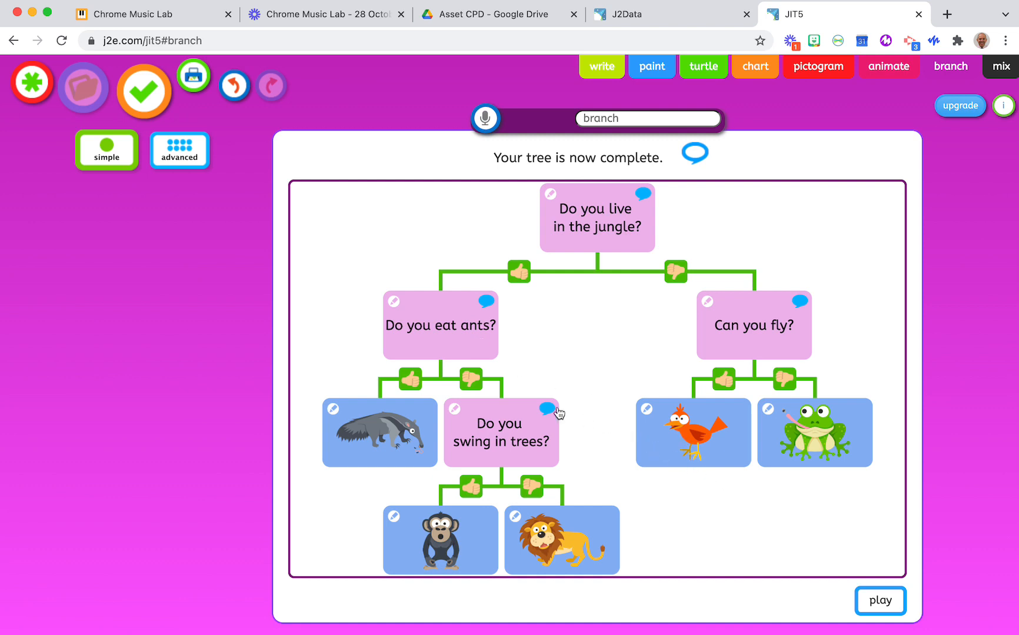
Play the tree, answering yes to jungle, no to ants and yes to trees, accept the answer as correct, and stop playing.
click(880, 601)
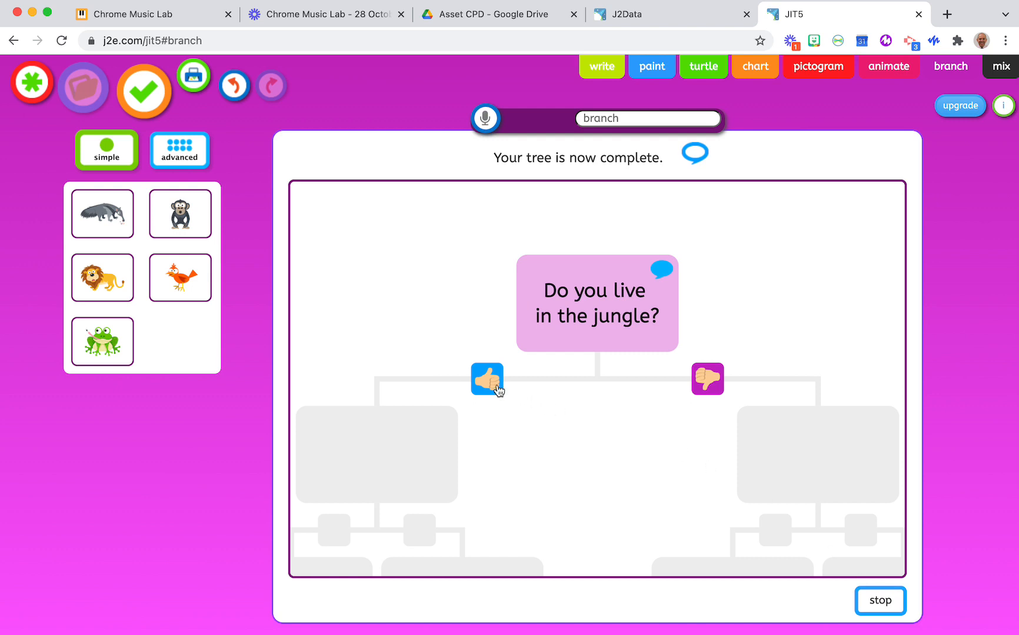
click(497, 388)
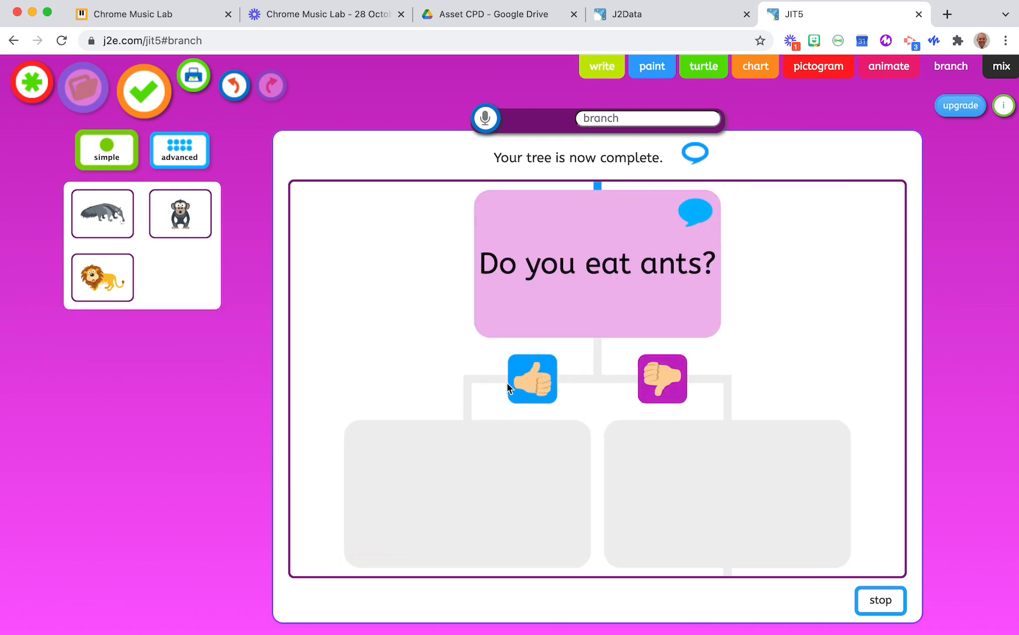
click(672, 384)
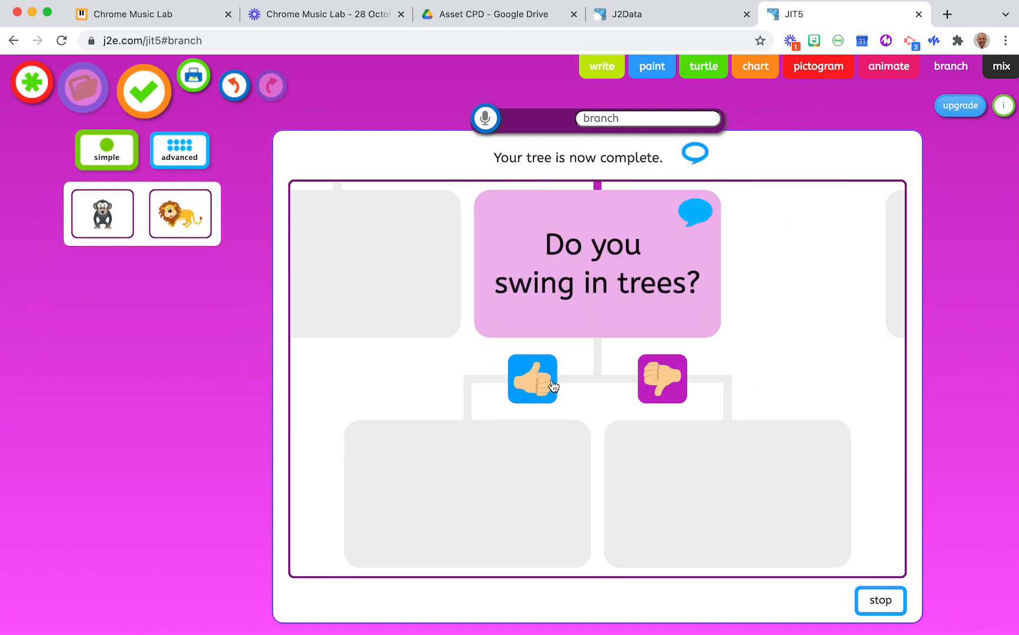
click(552, 385)
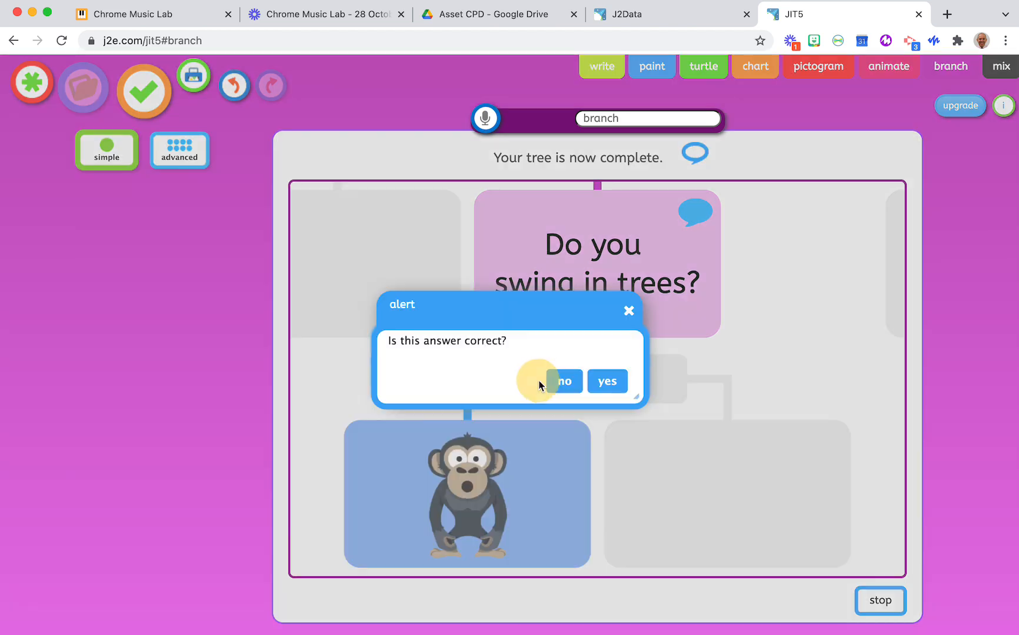
click(614, 387)
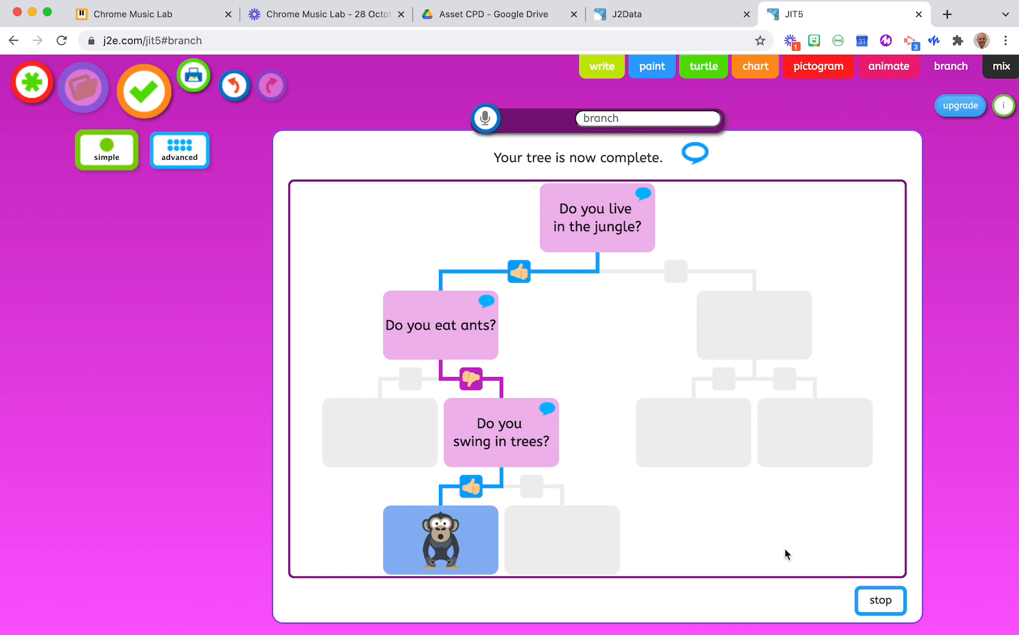
click(880, 605)
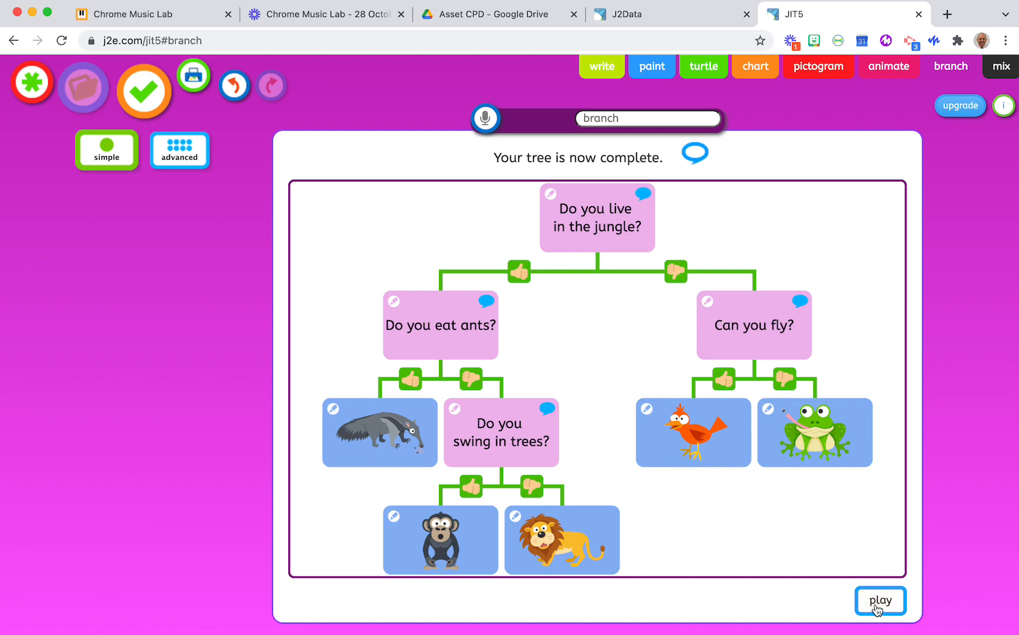
Switch the tree to advanced mode and open the anteater item for editing.
click(189, 152)
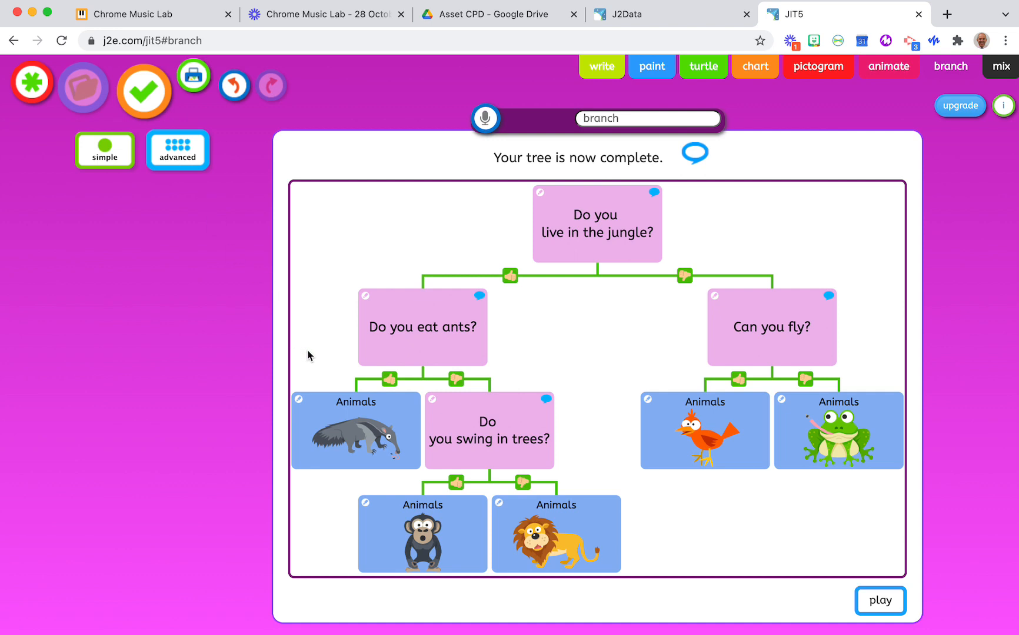
click(298, 400)
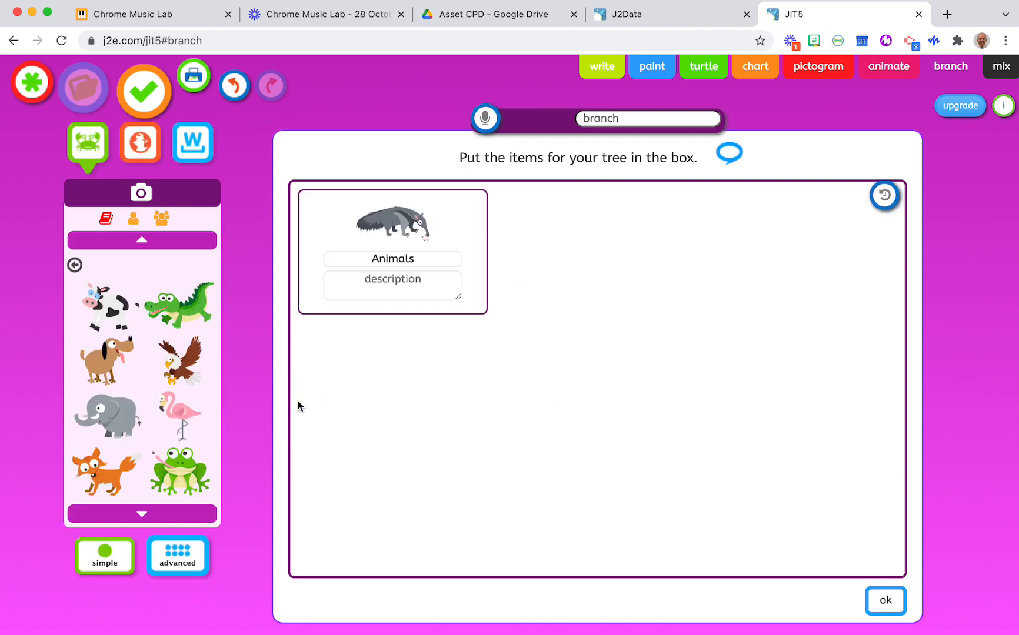